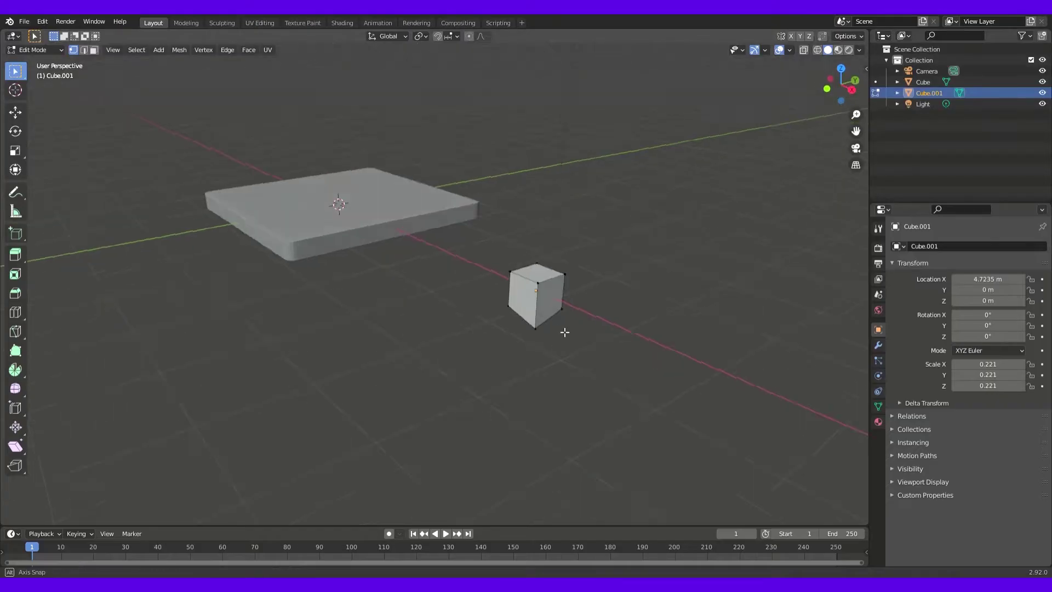
Step: Confirm the rounded bevel on the small 0.221-scale cube and return to Object Mode
click(638, 389)
key(Tab)
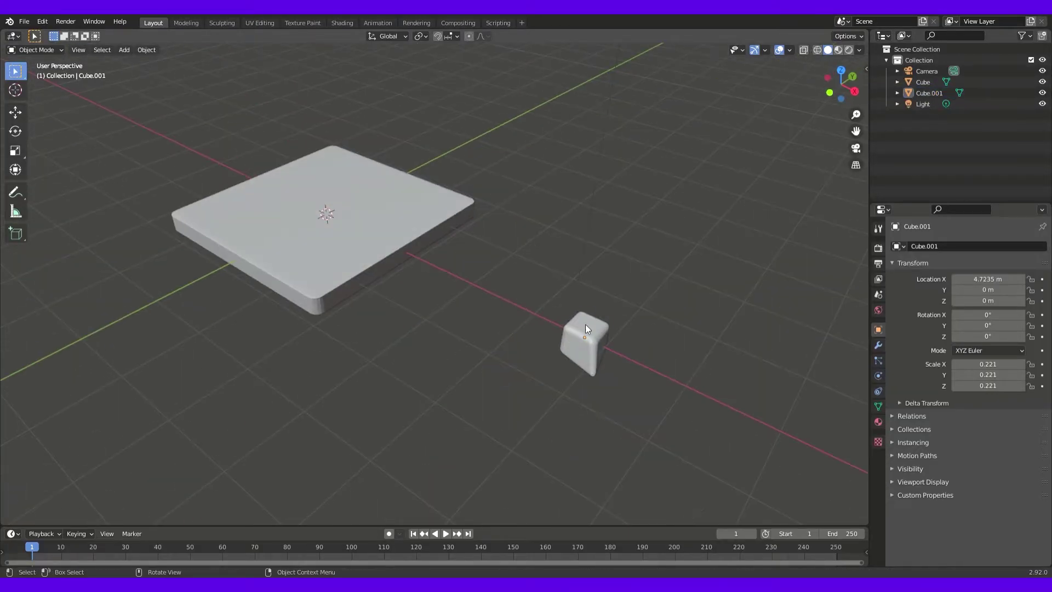
Step: Place rotated copies of the rounded cube on each of the slab's four corners
key(KP_7)
key(g)
click(448, 442)
click(255, 437)
mouse_move(255, 436)
middle_down()
mouse_move(314, 425)
mouse_move(216, 364)
middle_up()
key(n)
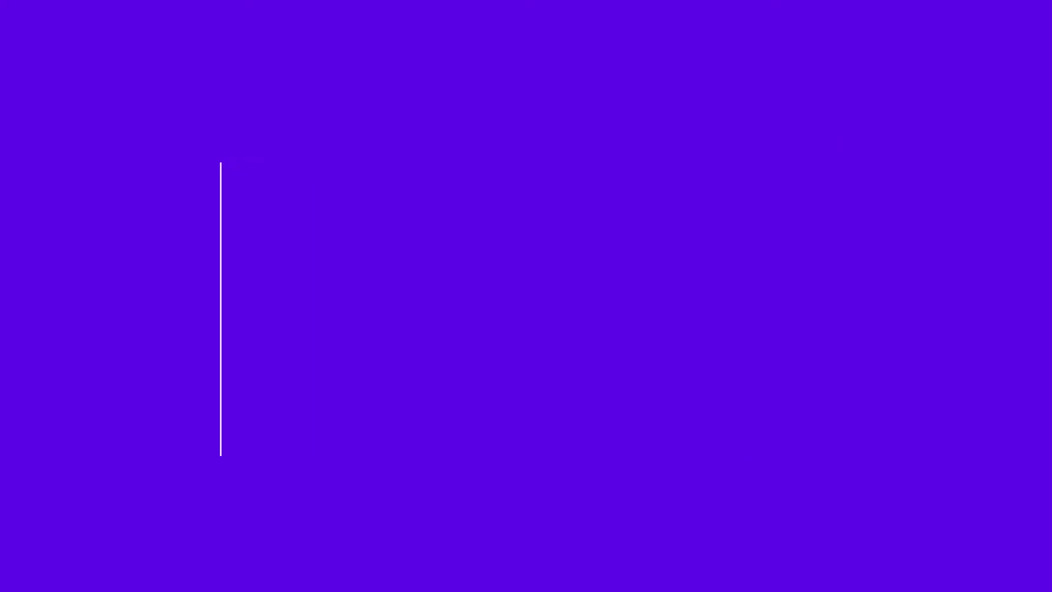
key(shift+a)
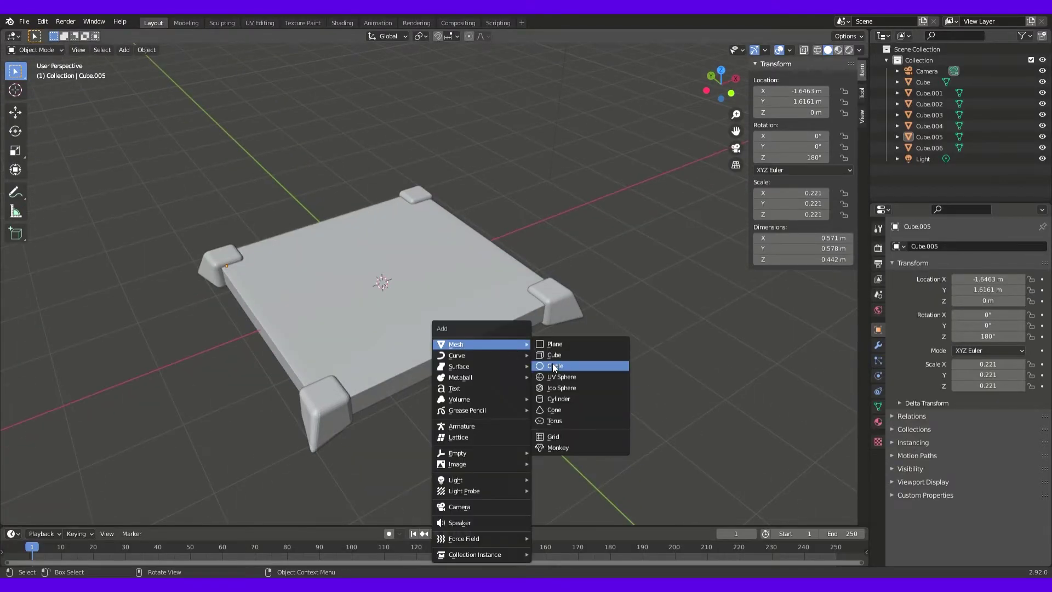
Step: Add a cylinder, flatten it into a low disc and inset its top into a recessed ring
click(552, 363)
key(s)
click(611, 396)
key(KP_7)
mouse_move(611, 395)
middle_down()
mouse_move(524, 308)
mouse_move(552, 368)
middle_up()
key(ctrl+z)
key(s)
key(z)
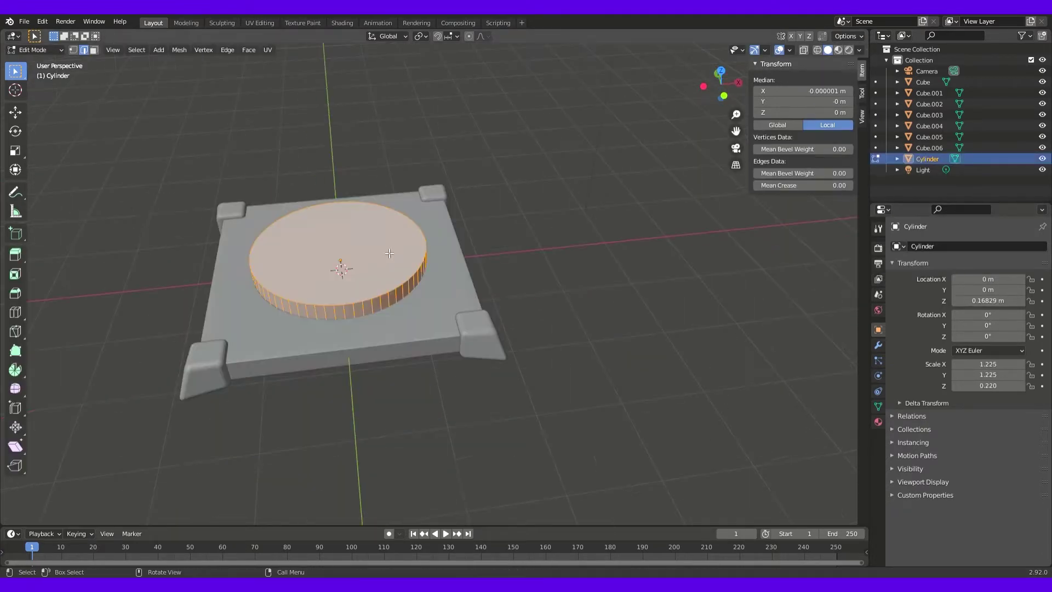
key(i)
click(767, 361)
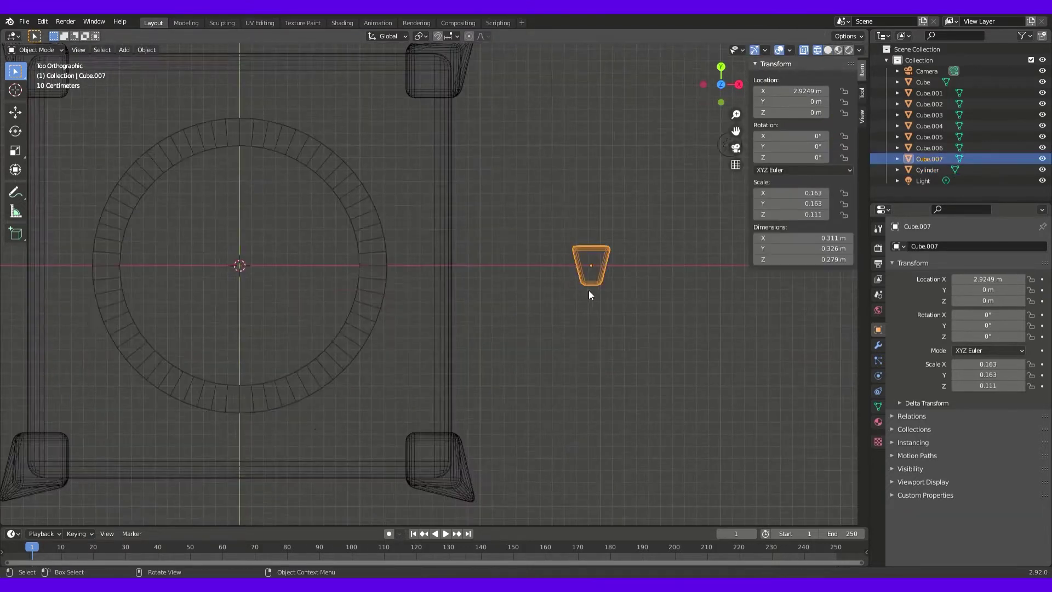
Step: Taper the small block's side by moving a corner vertex along X
key(Tab)
click(579, 283)
key(g)
key(x)
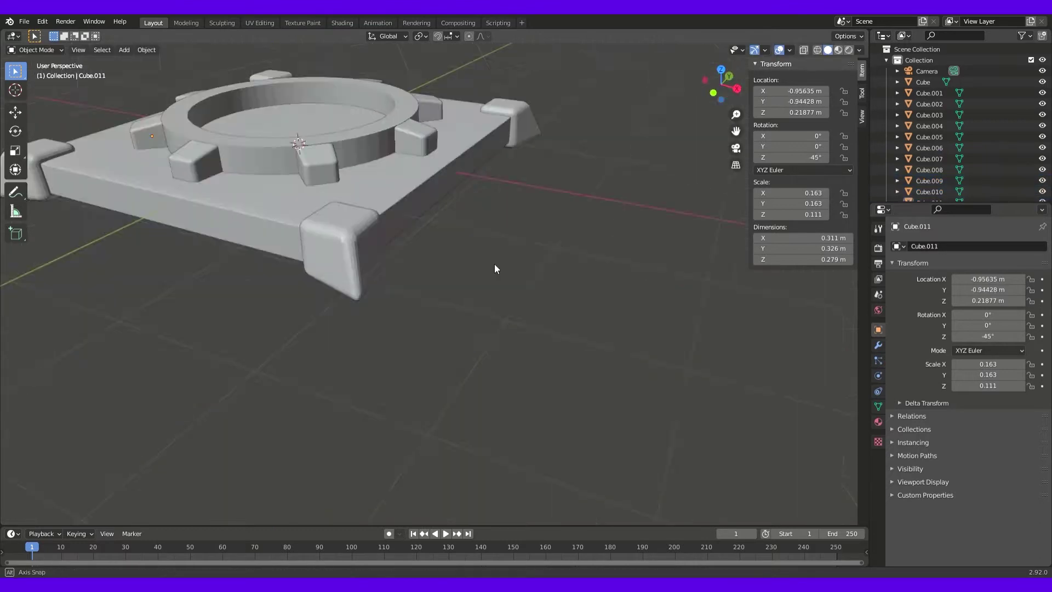
key(shift+a)
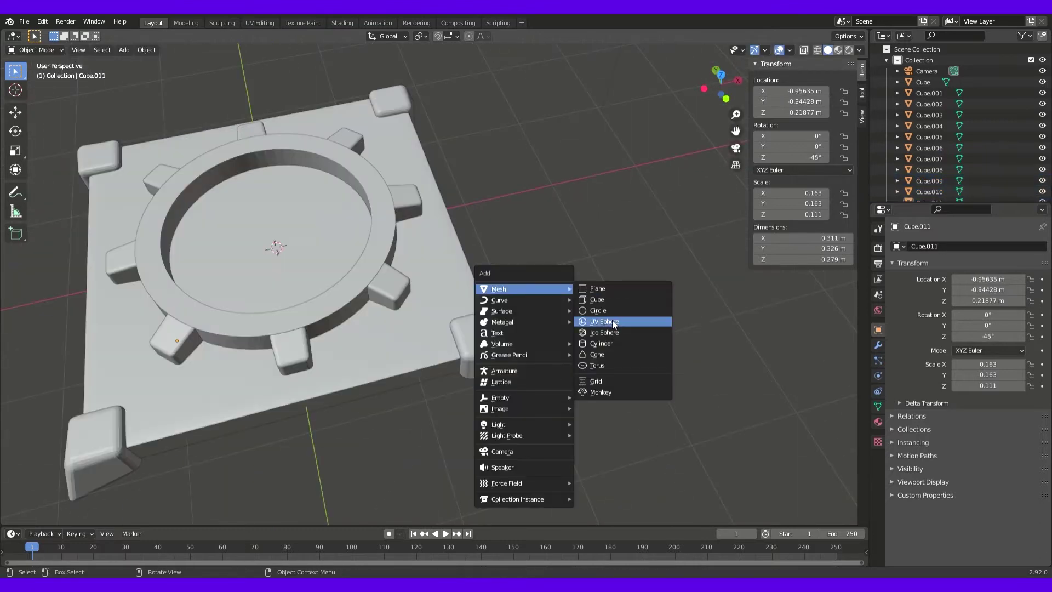
Step: Add a small sphere on a ring block, then a plane narrowed along Y for the first plank
click(602, 335)
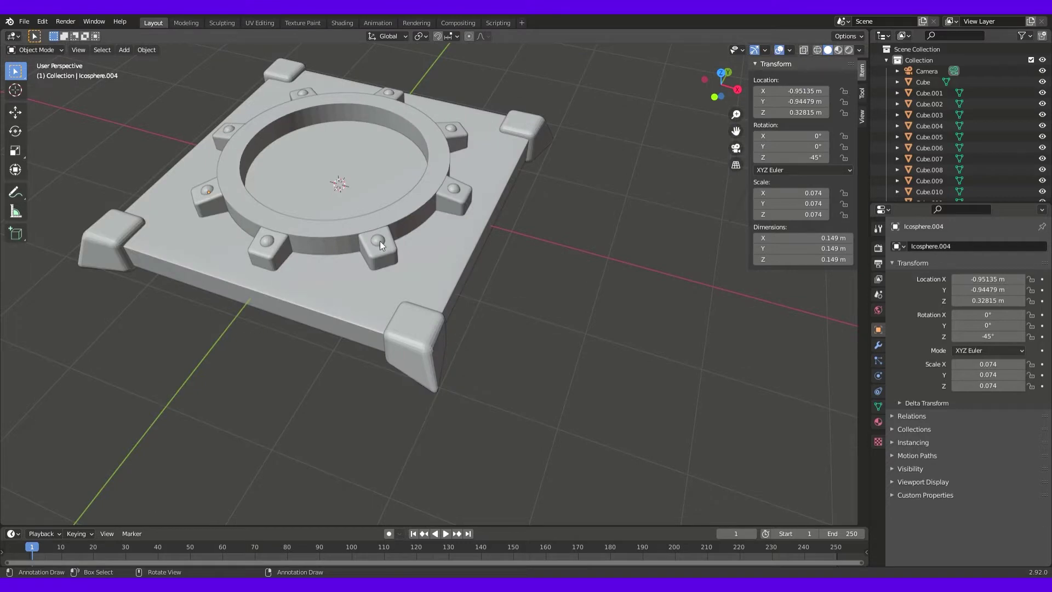
key(shift+a)
click(426, 254)
key(s)
key(y)
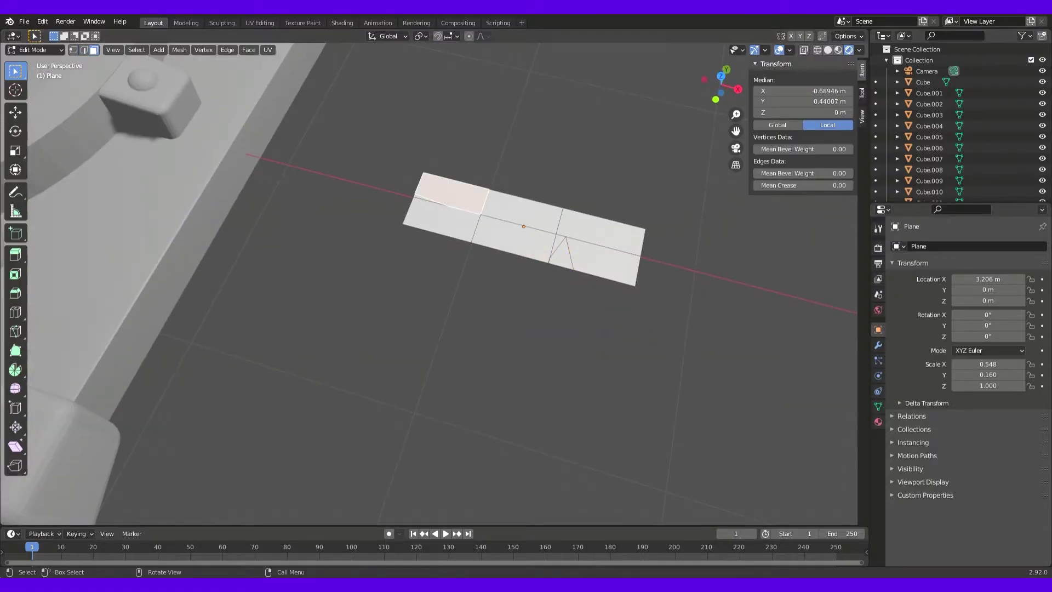
Step: Cut notches into the plank's edges, then duplicate the plank and shift the copies along X
key(a)
mouse_move(651, 299)
middle_down()
mouse_move(534, 101)
mouse_move(494, 143)
middle_up()
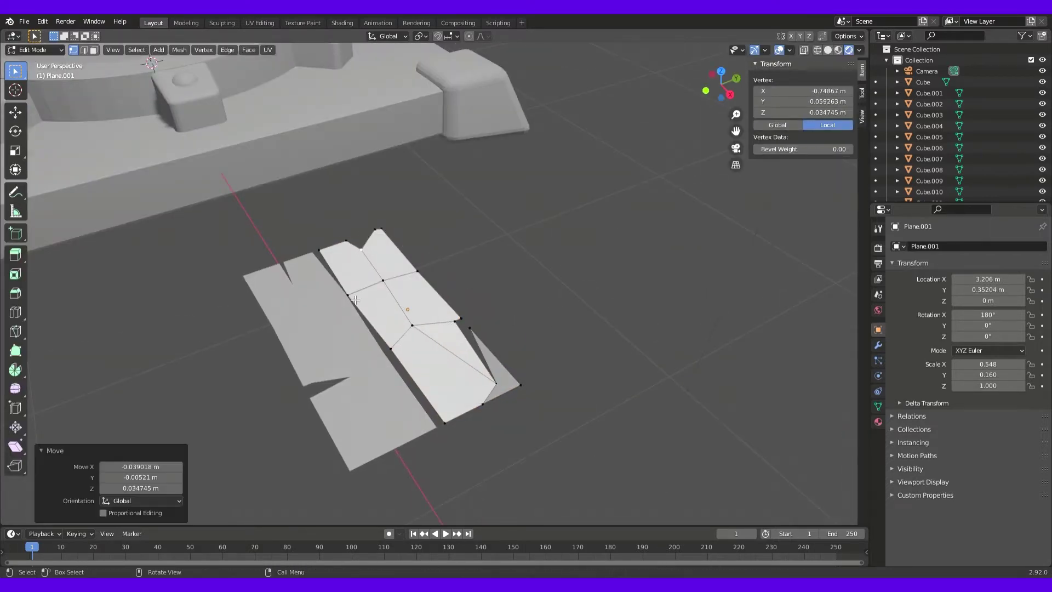
key(Tab)
mouse_move(560, 312)
middle_down()
mouse_move(469, 336)
mouse_move(384, 340)
middle_up()
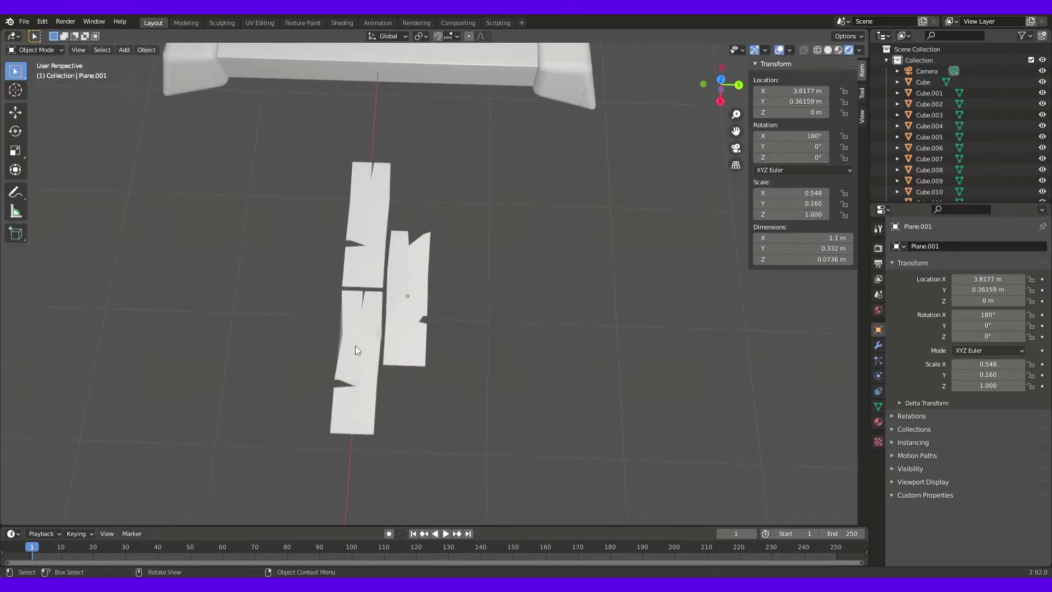
click(507, 265)
key(g)
key(x)
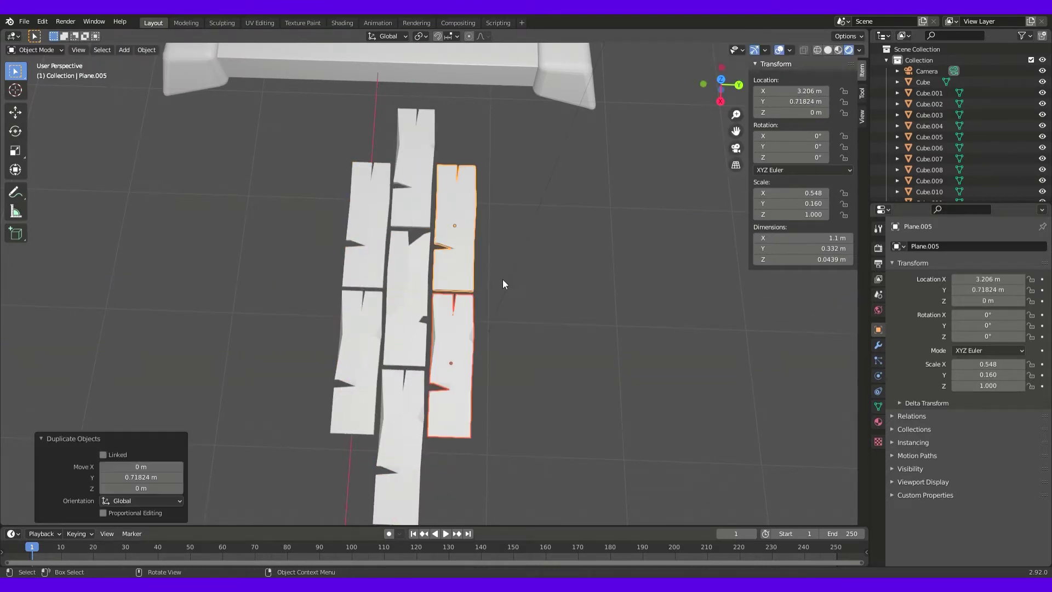
Step: Flip a plank 180° on X (rx180) and move it down the column
text(rx180)
key(Return)
key(g)
key(x)
key(y)
click(453, 429)
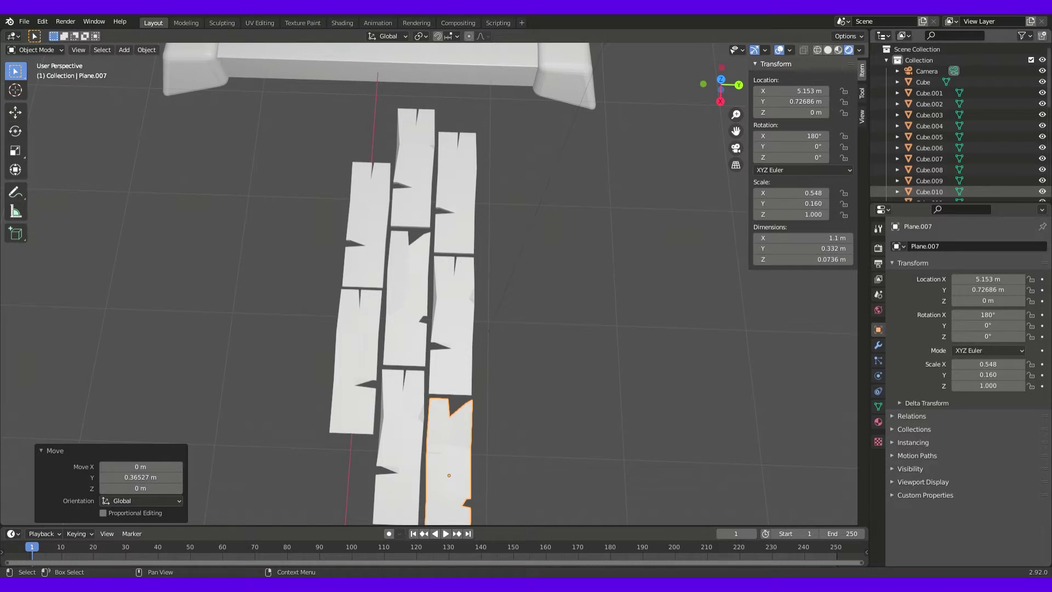
Step: In top view, move all the planks together onto the base
key(KP_7)
key(g)
key(x)
key(Return)
key(g)
key(y)
click(288, 327)
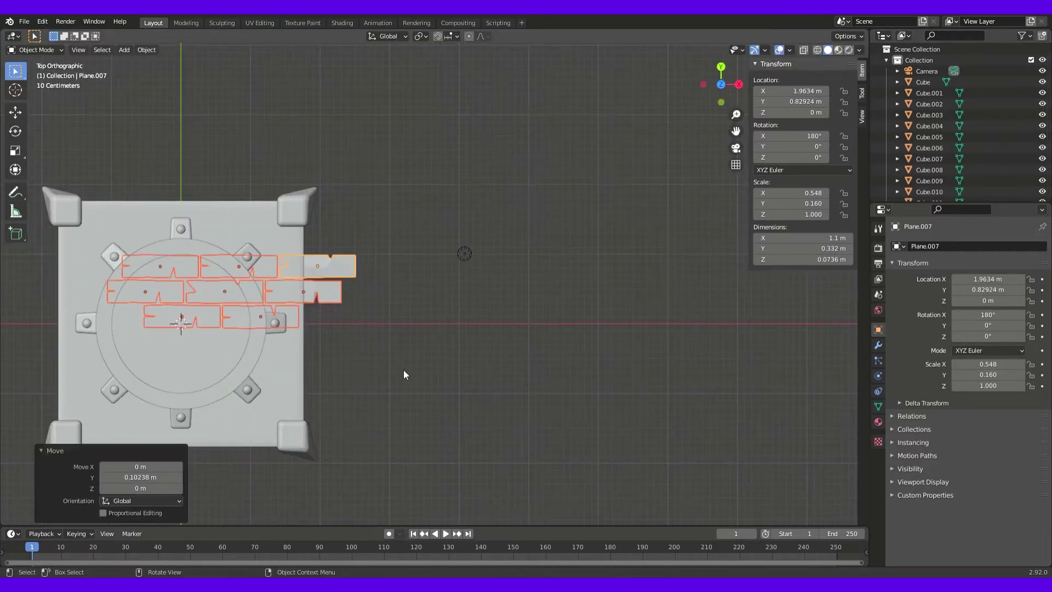
key(g)
click(371, 354)
Step: Reposition a single plank and place a copy on the left side of the ring
click(186, 356)
key(g)
click(174, 370)
scroll(174, 370, up, 3)
key(shift+d)
click(178, 302)
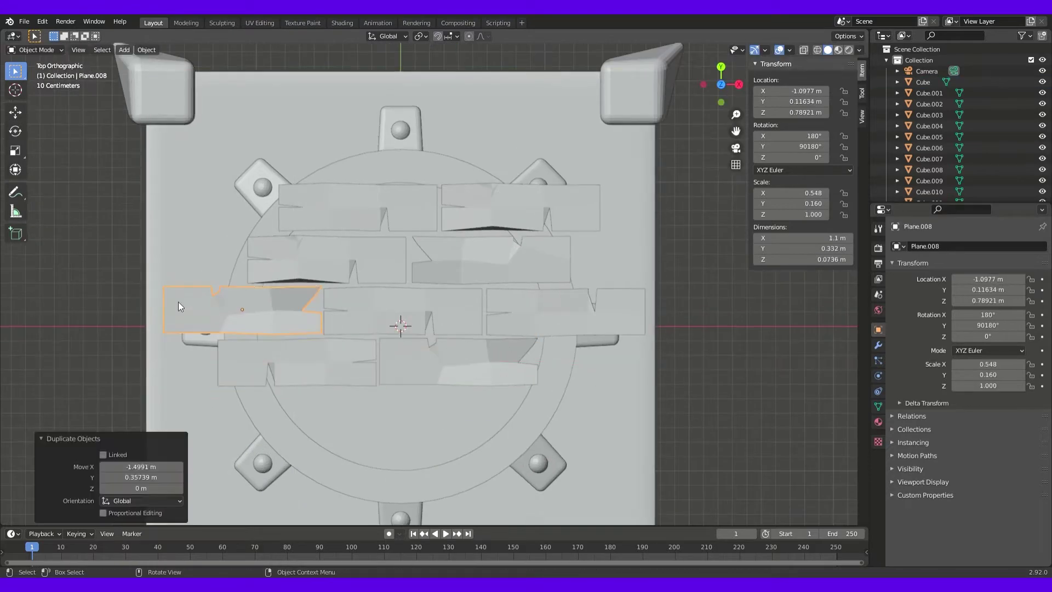
Step: Duplicate the two top planks below the ring, then undo the extra copies
click(402, 207)
shift+click(521, 207)
key(shift+d)
key(y)
key(Return)
key(g)
key(x)
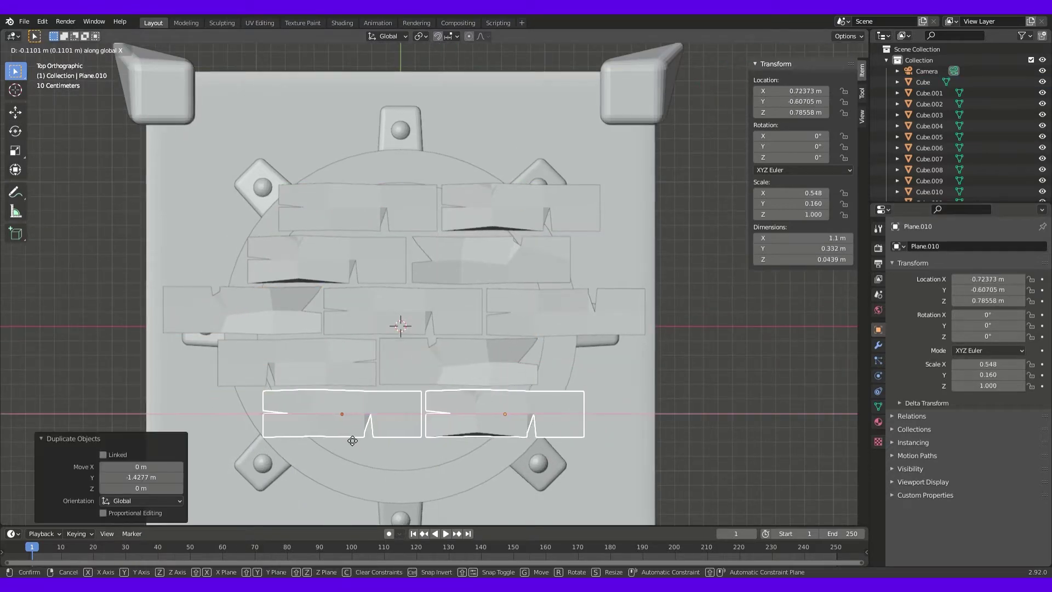
key(ctrl+z)
Step: In see-through Edit Mode, move the top-right plank's end vertices
key(ctrl+z)
middle_drag(416, 436, 590, 291)
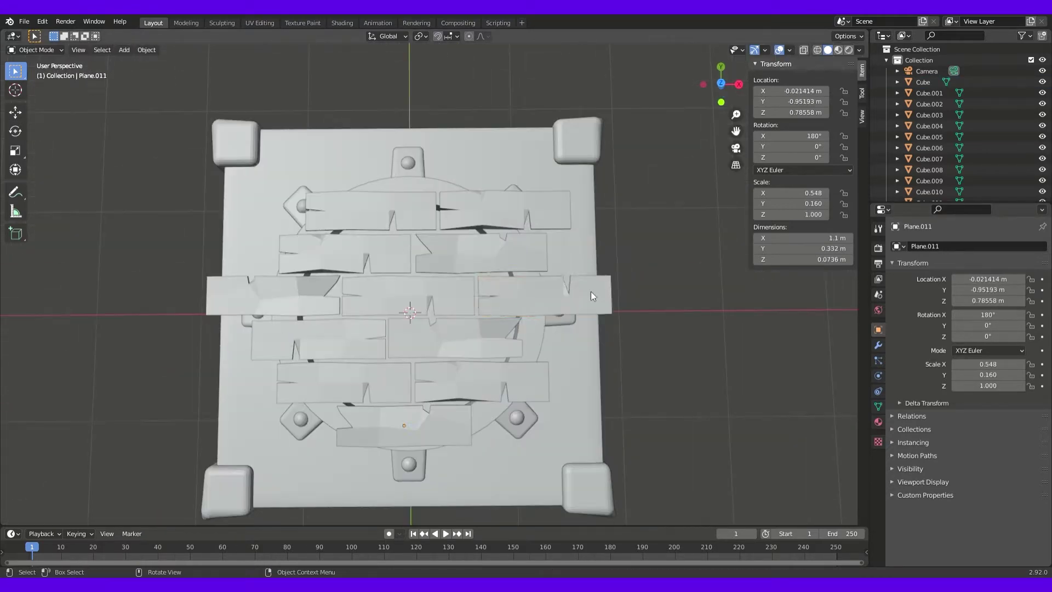
key(Tab)
key(shift+z)
drag(664, 255, 506, 226)
key(g)
click(689, 238)
key(ctrl+z)
key(ctrl+z)
Step: In top view, pull the top and right plank ends inside the ring
key(KP_7)
click(332, 214)
key(g)
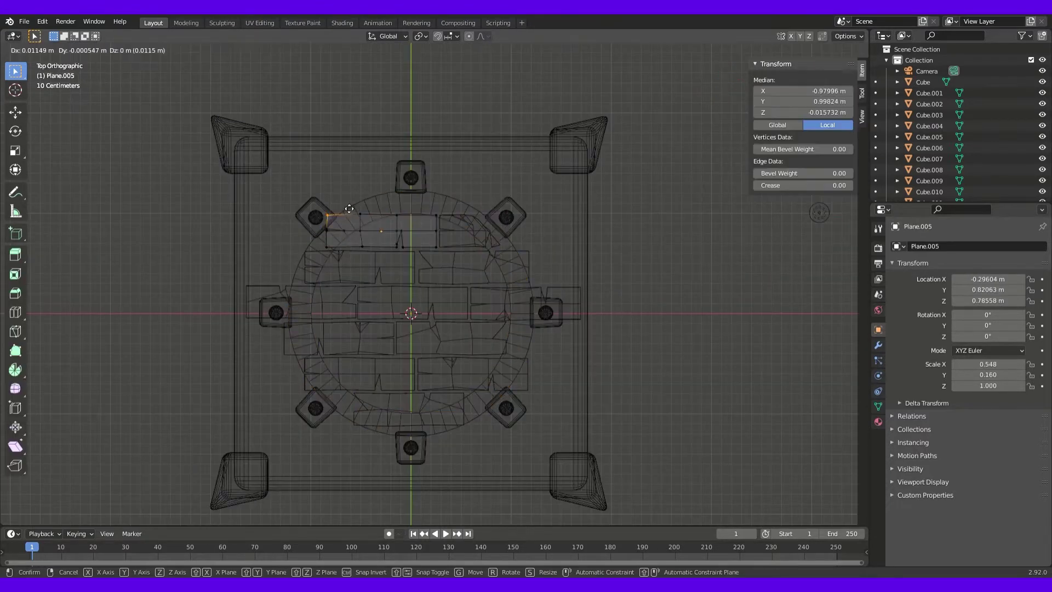
click(557, 304)
key(g)
Step: Trim the left and lower plank ends to follow the ring's curve, then leave Edit Mode
click(245, 294)
key(g)
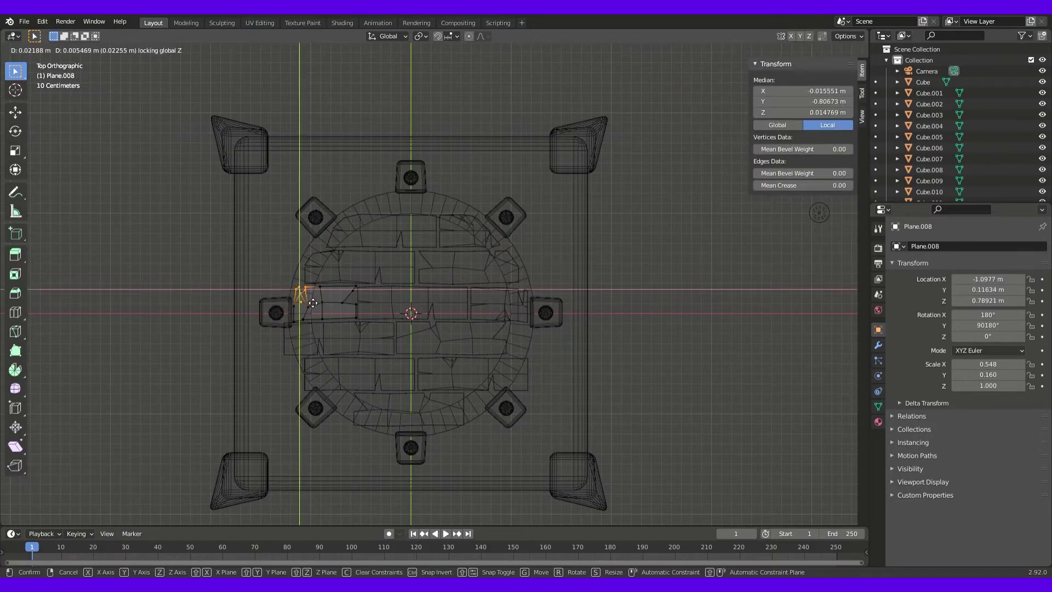
key(Escape)
scroll(242, 291, up, 3)
click(231, 289)
key(g)
click(260, 306)
key(g)
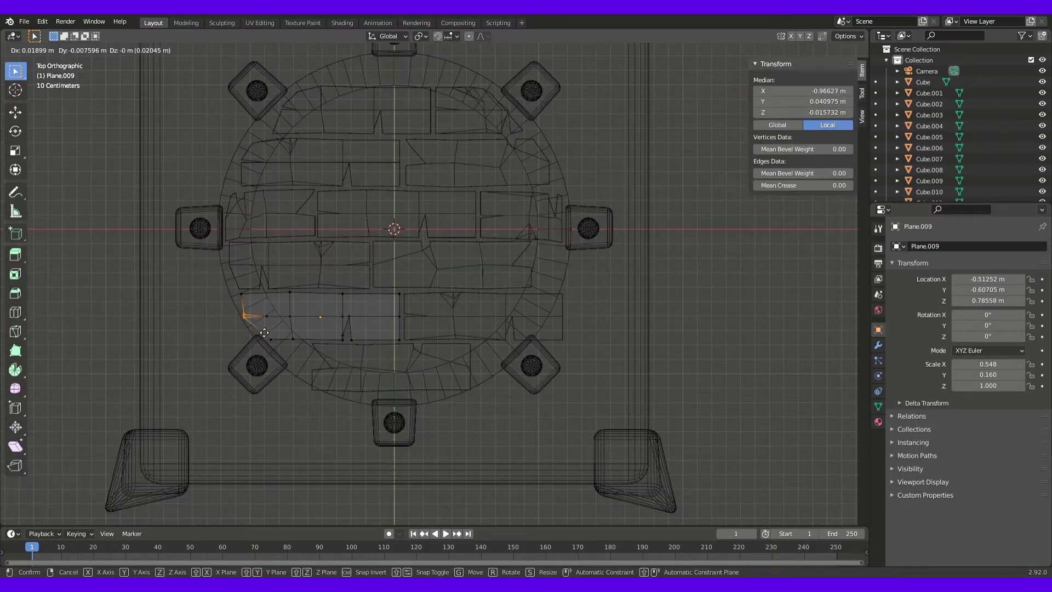
click(518, 391)
key(Tab)
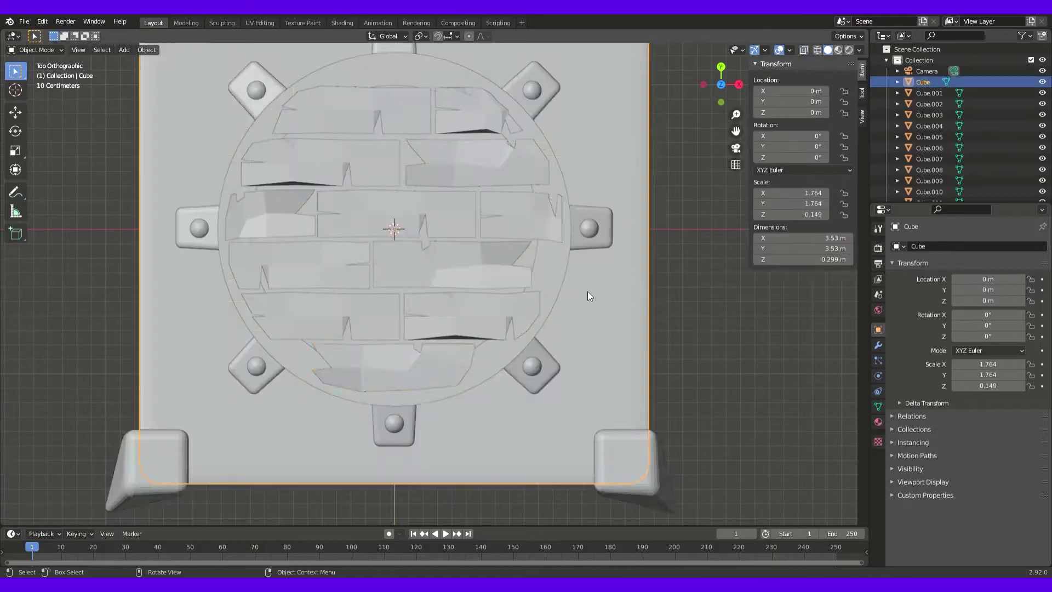
Step: Put the planks into a new collection named wood1 and check their fit from the front view
key(ctrl+j)
mouse_move(590, 162)
middle_down()
mouse_move(584, 274)
mouse_move(636, 277)
middle_up()
key(ctrl+g)
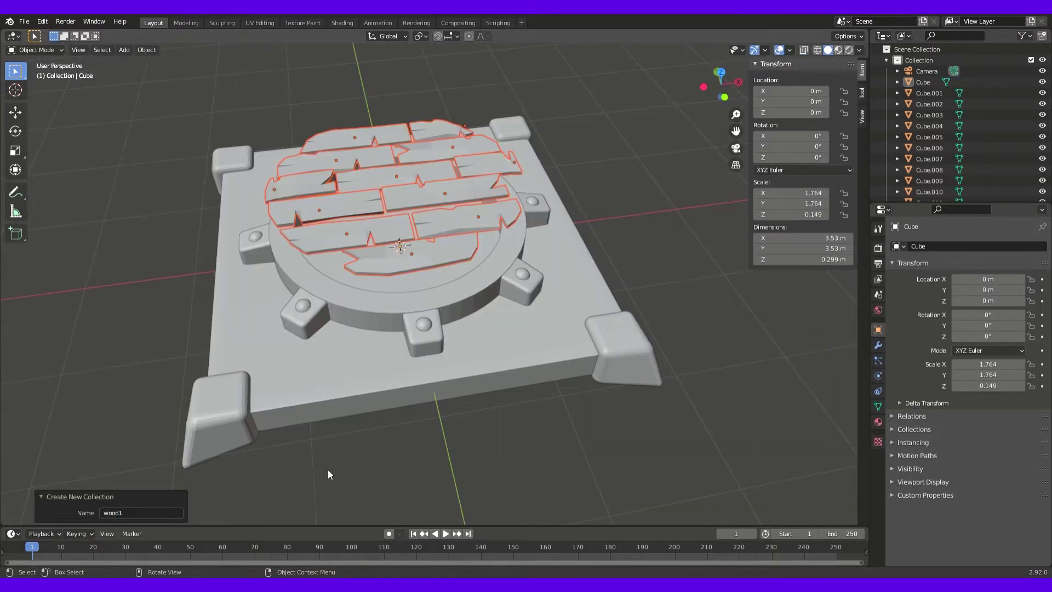
key(KP_1)
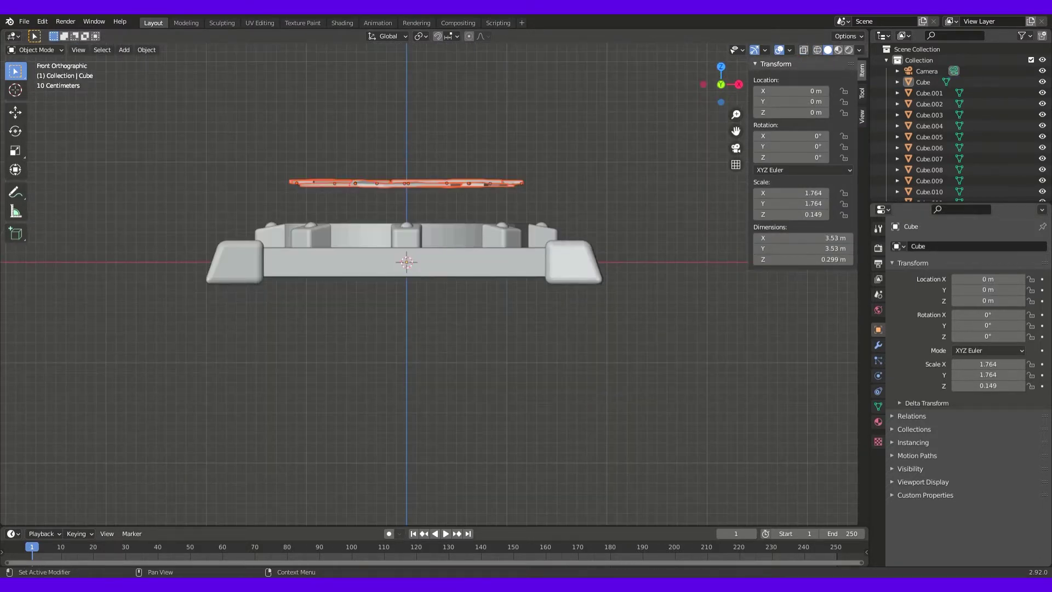
middle_drag(665, 109, 665, 199)
scroll(455, 160, up, 4)
click(455, 159)
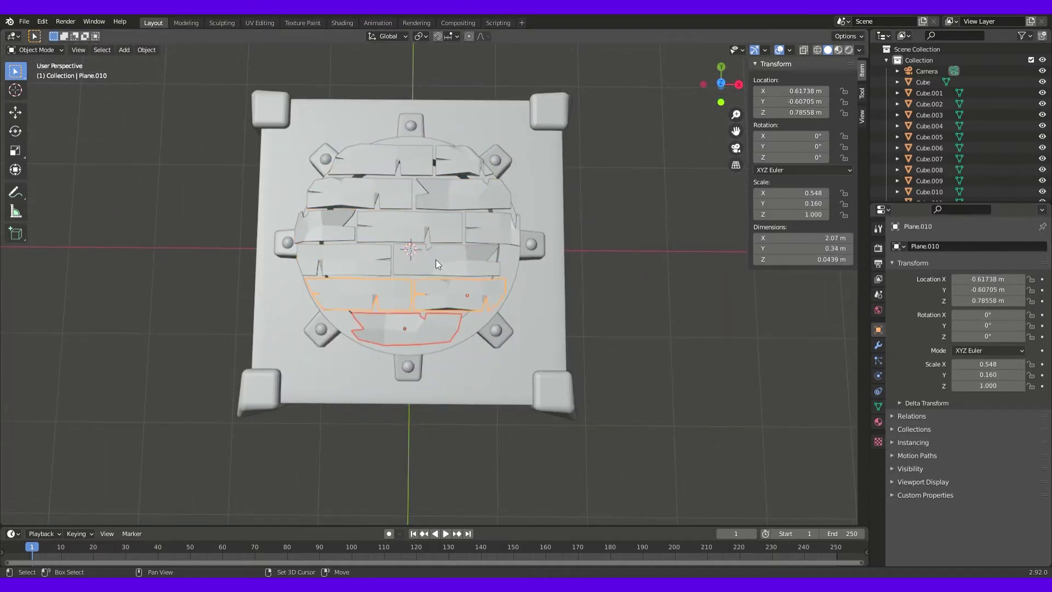
key(KP_1)
middle_drag(439, 298, 649, 223)
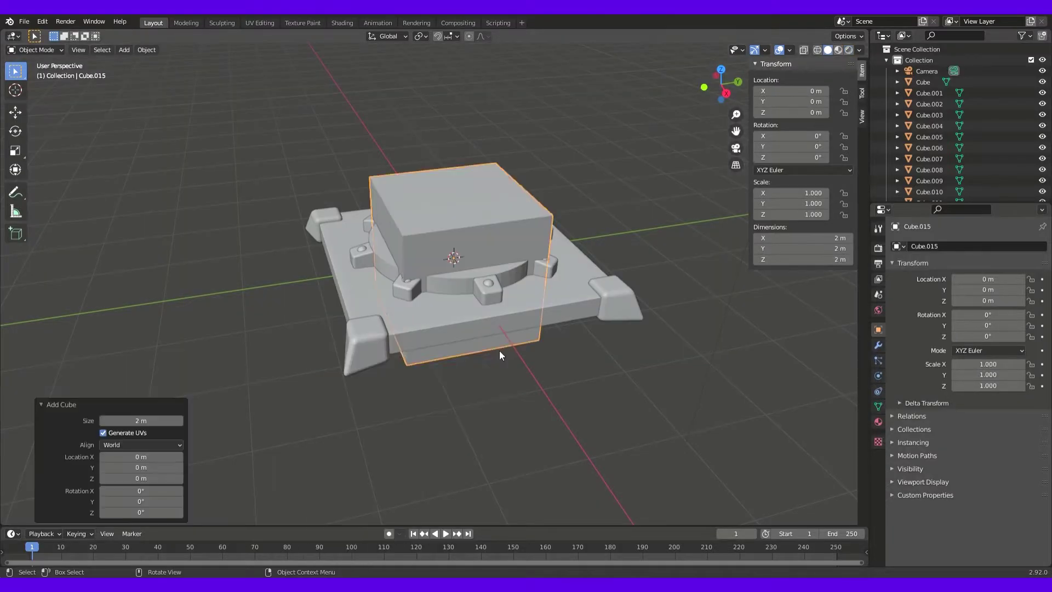
Step: Raise the elongated, 14.4°-tilted box above the ring
key(g)
key(z)
click(503, 285)
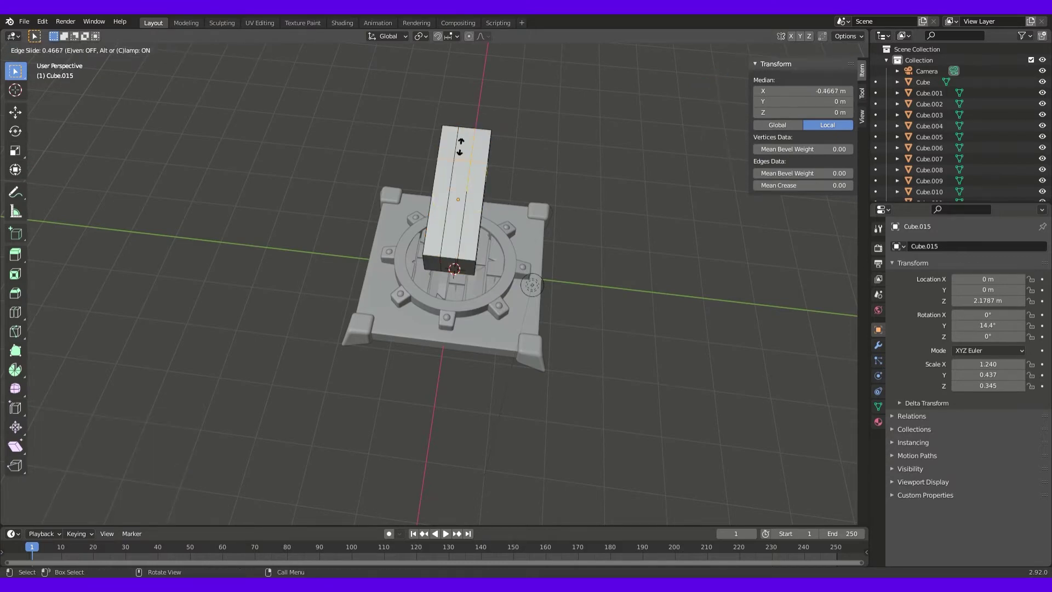
right_click(567, 201)
middle_drag(567, 200, 431, 206)
Step: Add a loop cut along the box, move its top face and delete an inner face
key(ctrl+r)
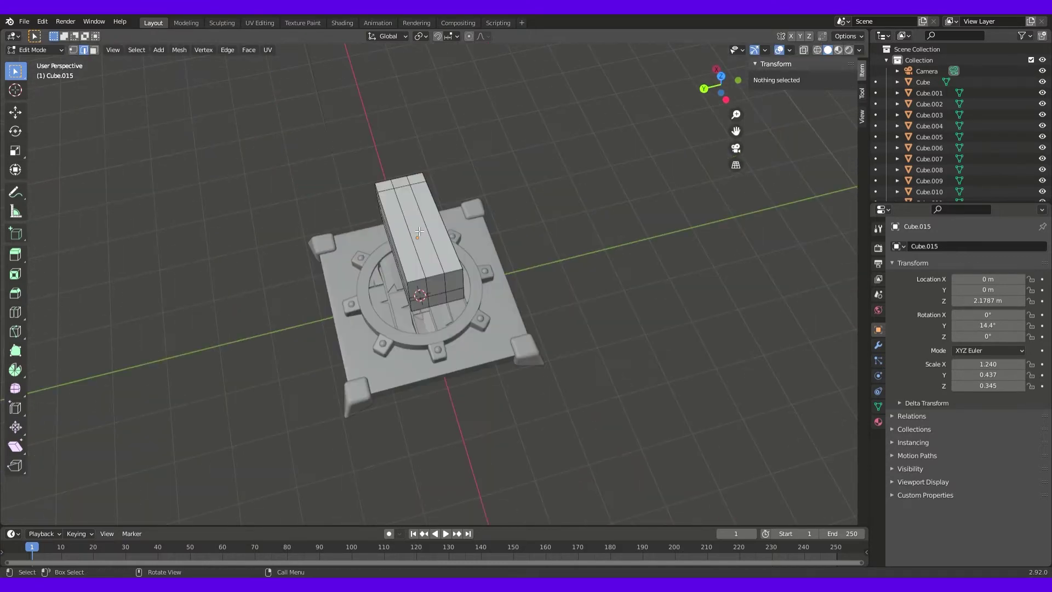
click(505, 194)
middle_drag(505, 194, 457, 221)
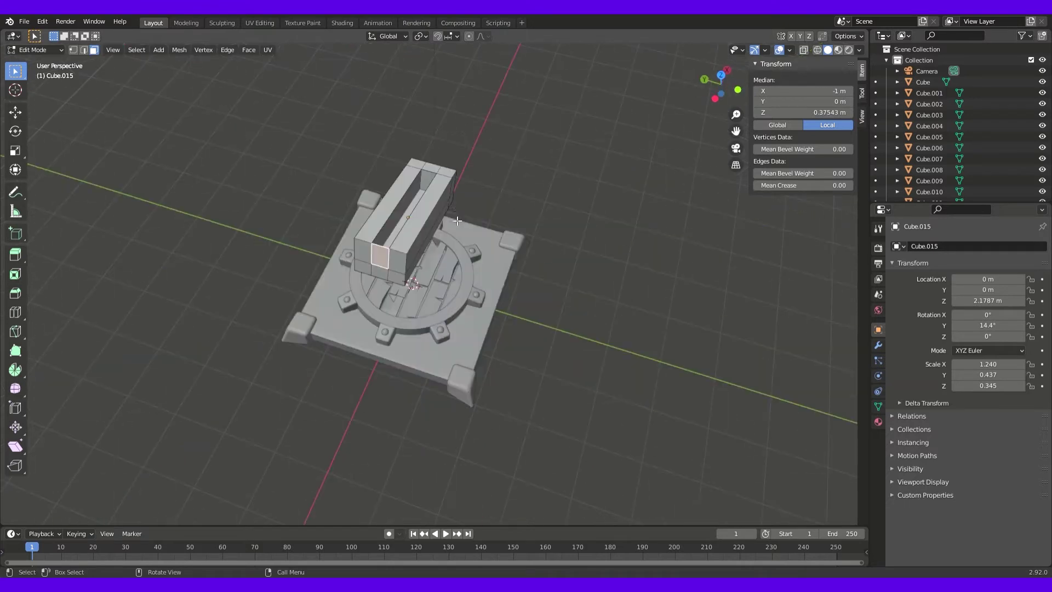
key(x)
click(564, 200)
scroll(564, 199, up, 5)
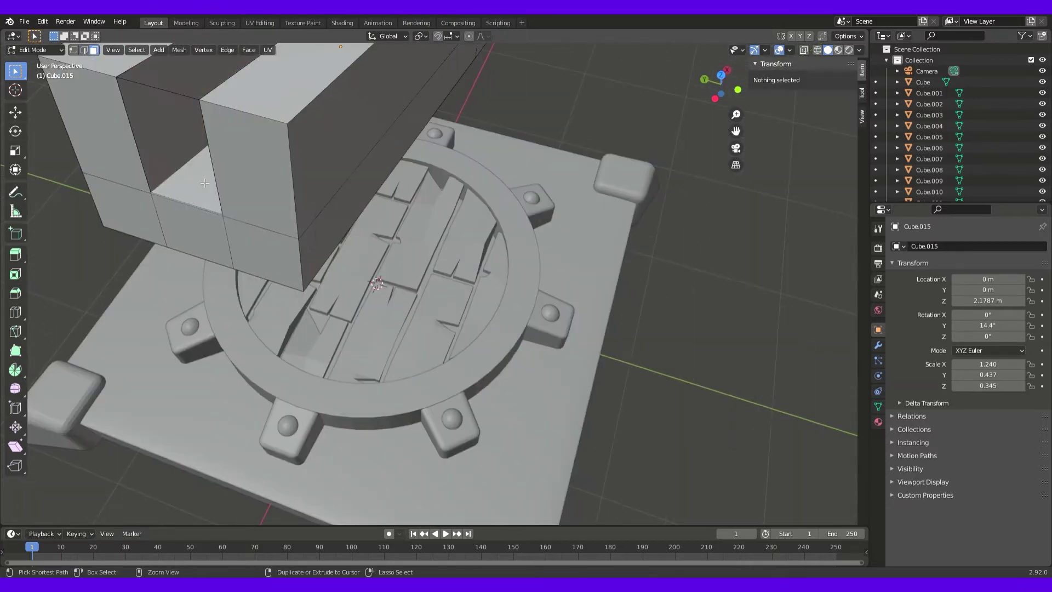
Step: Delete the inner top edges of Cube.015 to open a slot, then select the whole channel mesh
middle_drag(563, 200, 398, 332)
key(2)
click(368, 298)
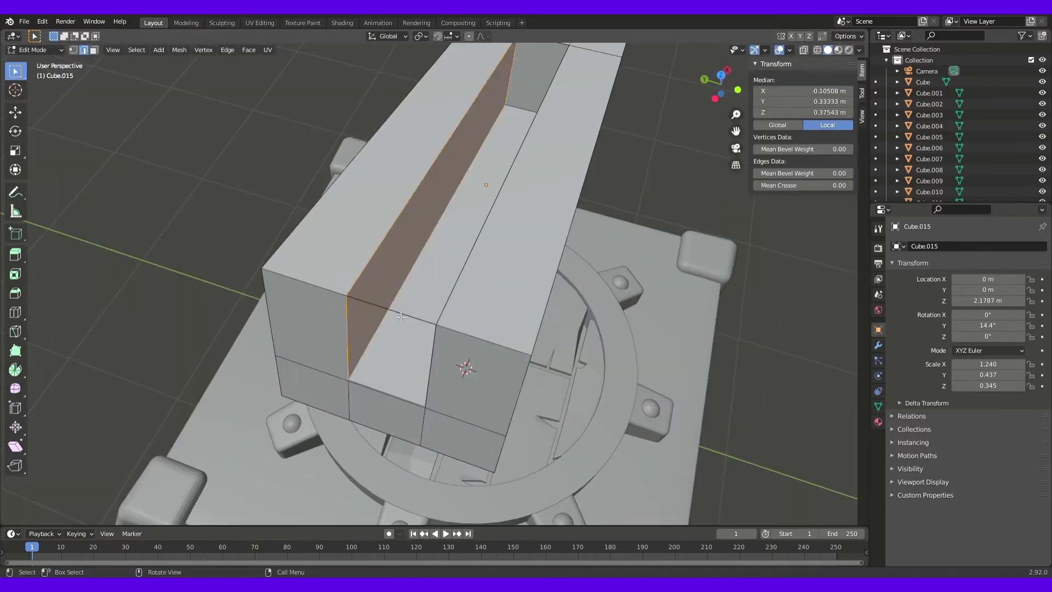
middle_drag(368, 299, 412, 313)
key(a)
scroll(412, 313, down, 5)
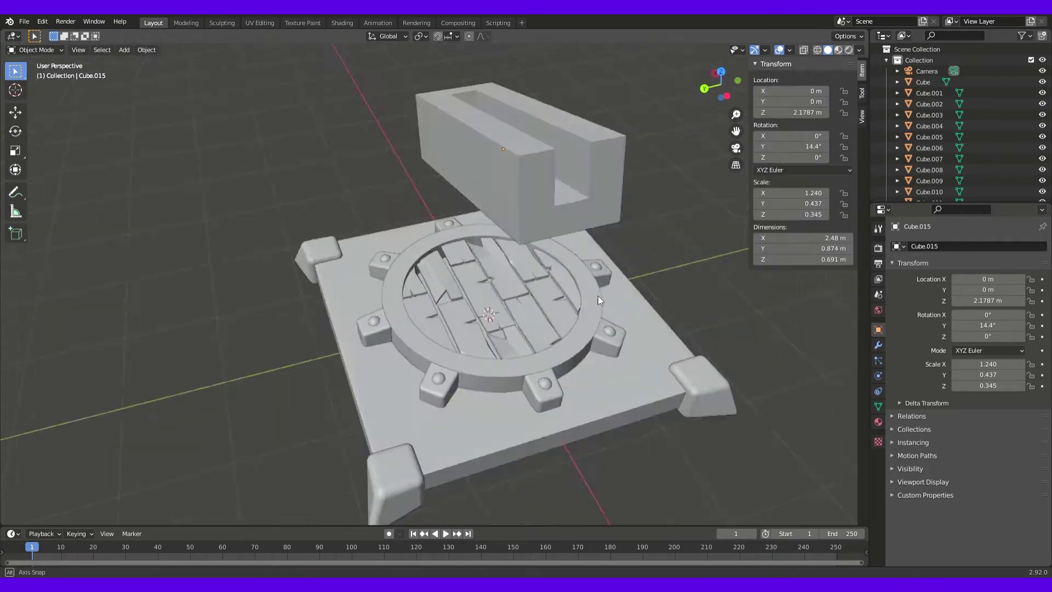
middle_drag(597, 295, 573, 311)
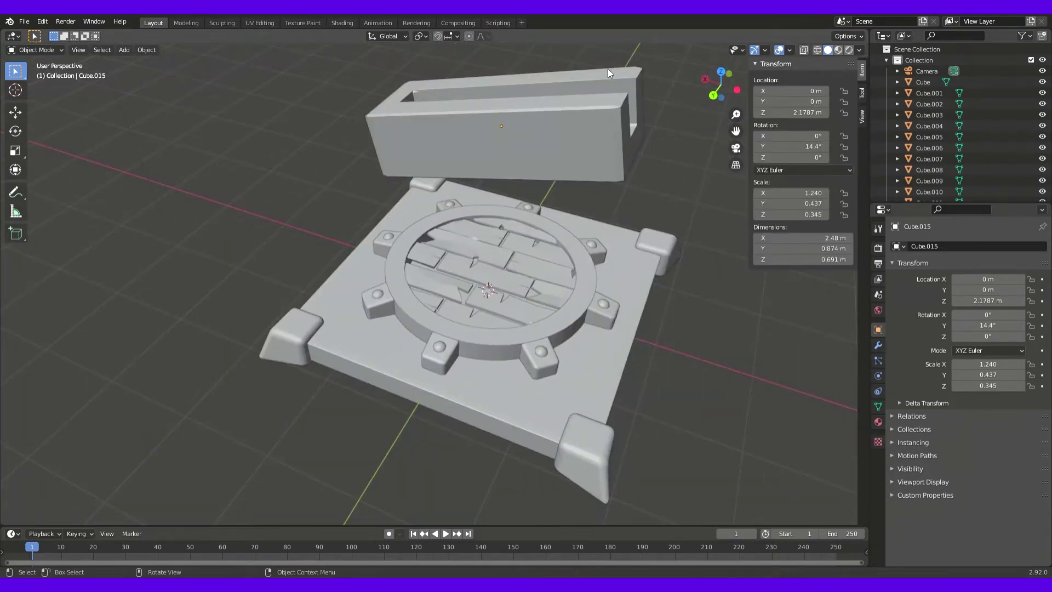
middle_drag(608, 73, 588, 193)
scroll(494, 226, down, 3)
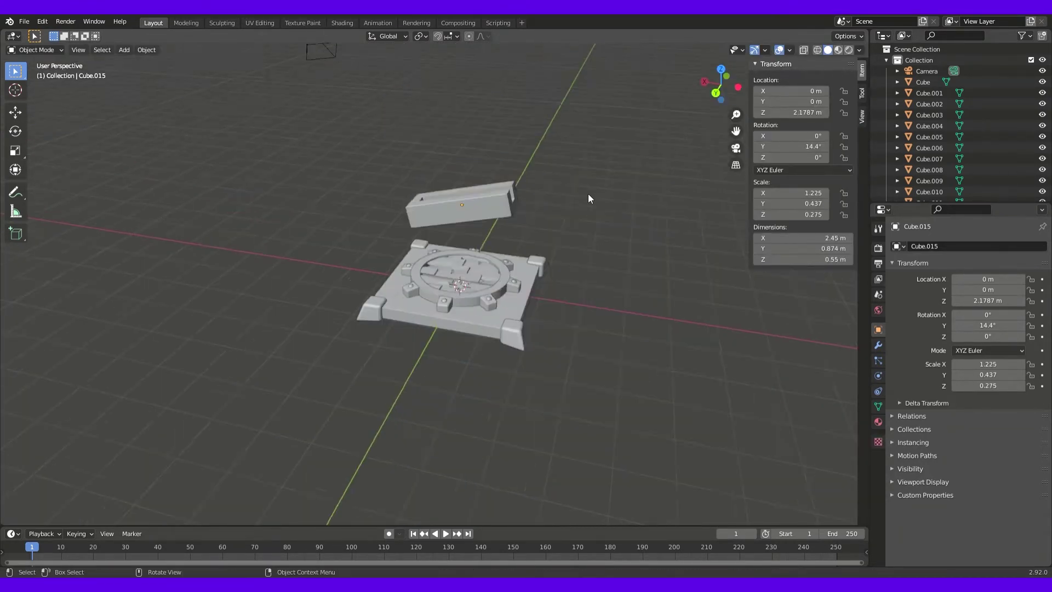
Step: Raise the channel block along Z to its new height
key(g)
key(z)
click(591, 249)
scroll(591, 249, down, 2)
Step: Duplicate the gear-toothed ring and place the copy above the base
click(353, 314)
key(shift+d)
key(z)
click(451, 304)
scroll(451, 304, up, 3)
middle_drag(450, 304, 475, 300)
Step: In Edit Mode, box-select the whole ring copy from a see-through bottom view
key(Tab)
key(alt+z)
key(KP_1)
key(ctrl+KP_7)
scroll(493, 250, up, 3)
key(alt+z)
scroll(492, 250, down, 5)
middle_drag(492, 249, 490, 332)
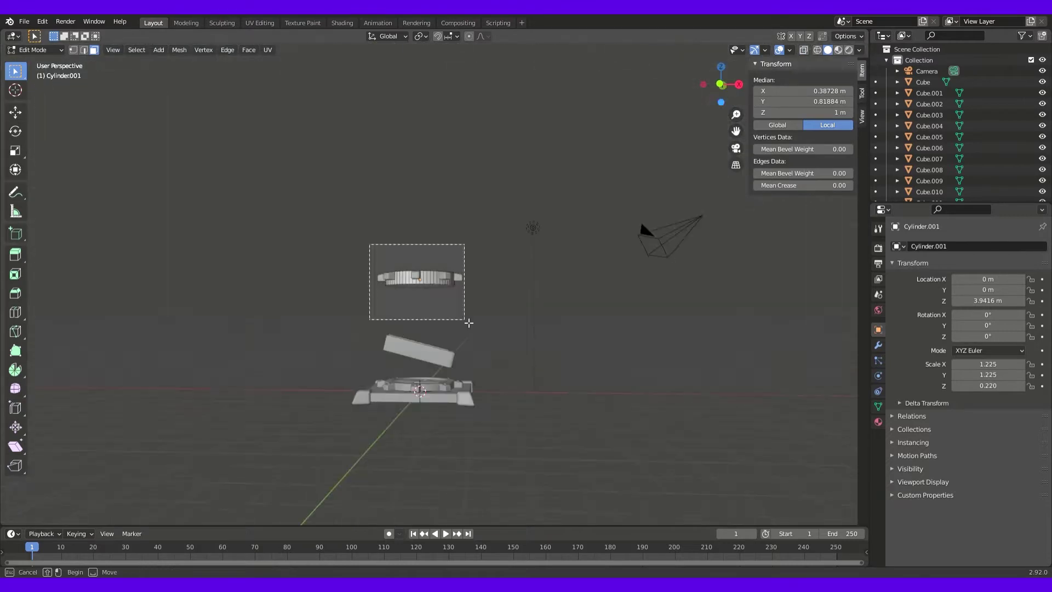
key(ctrl+z)
key(ctrl+z)
key(ctrl+shift+z)
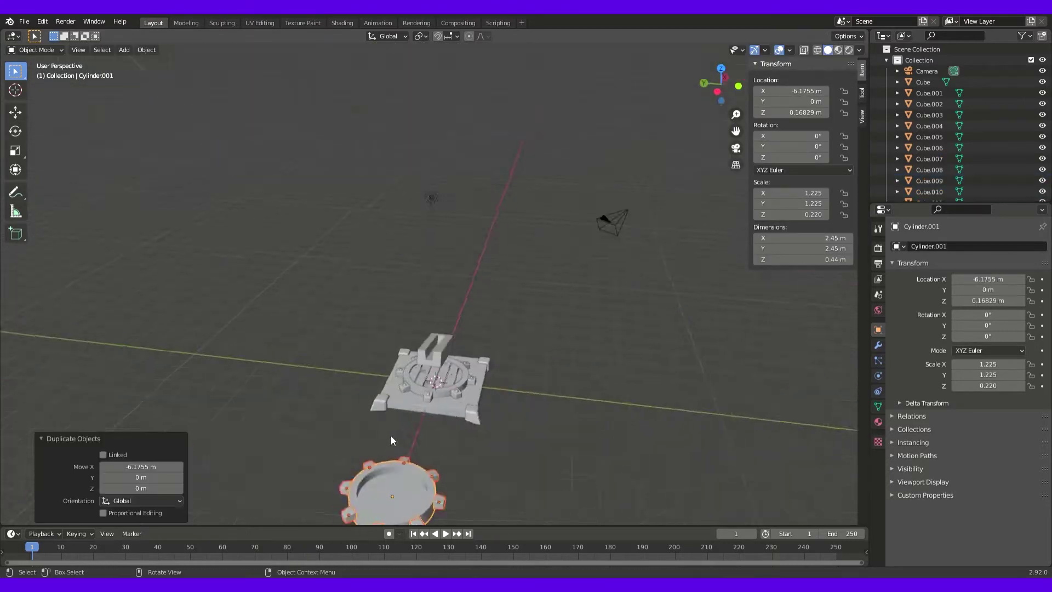
scroll(347, 343, up, 3)
key(ctrl+KP_7)
Step: Inset and recess the ring's inner floor face, then delete the unwanted face
key(Tab)
key(alt+z)
key(e)
click(306, 230)
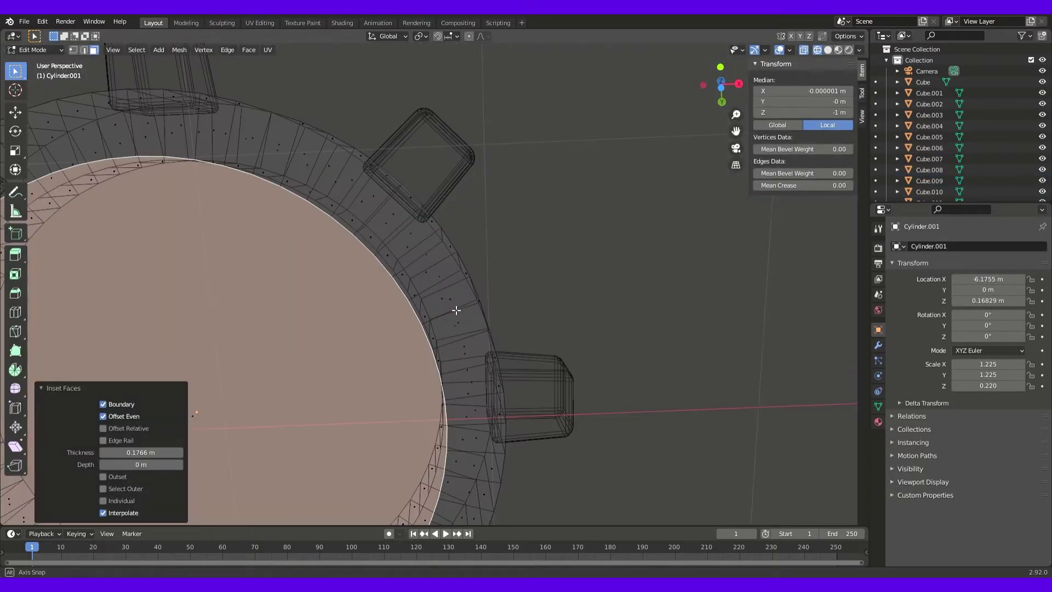
middle_drag(307, 230, 491, 420)
key(alt+z)
key(x)
click(466, 439)
scroll(465, 439, down, 3)
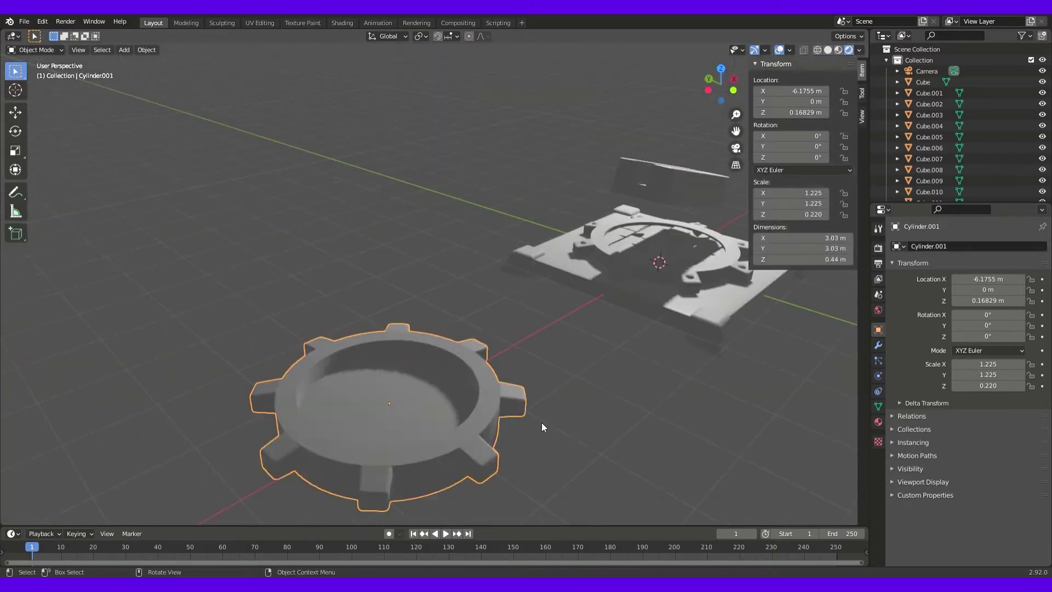
key(Tab)
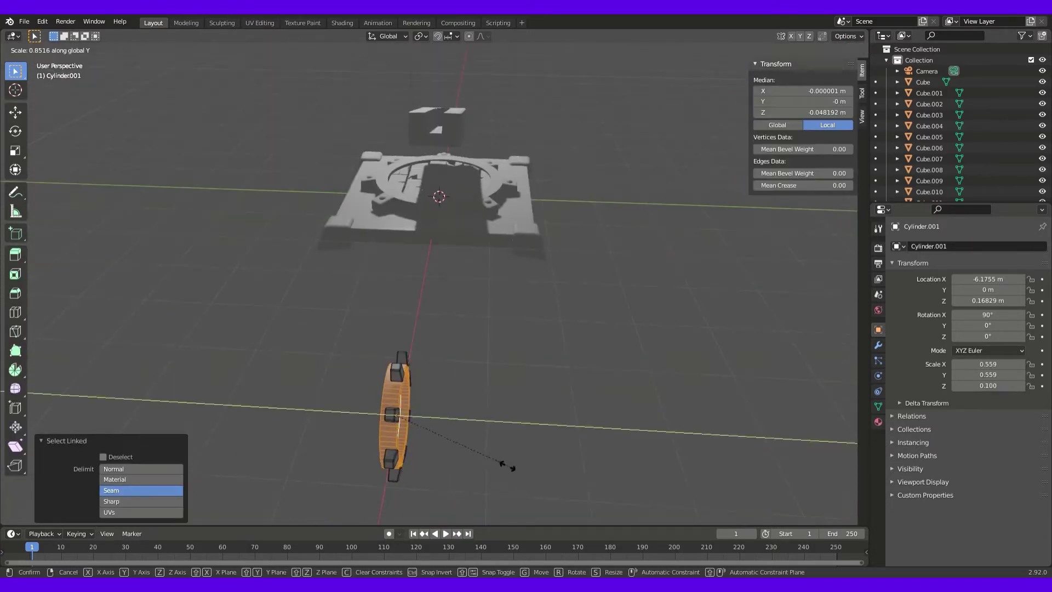
Step: Orbit to a new angle on the gear ring and scale it down
middle_drag(548, 461, 580, 475)
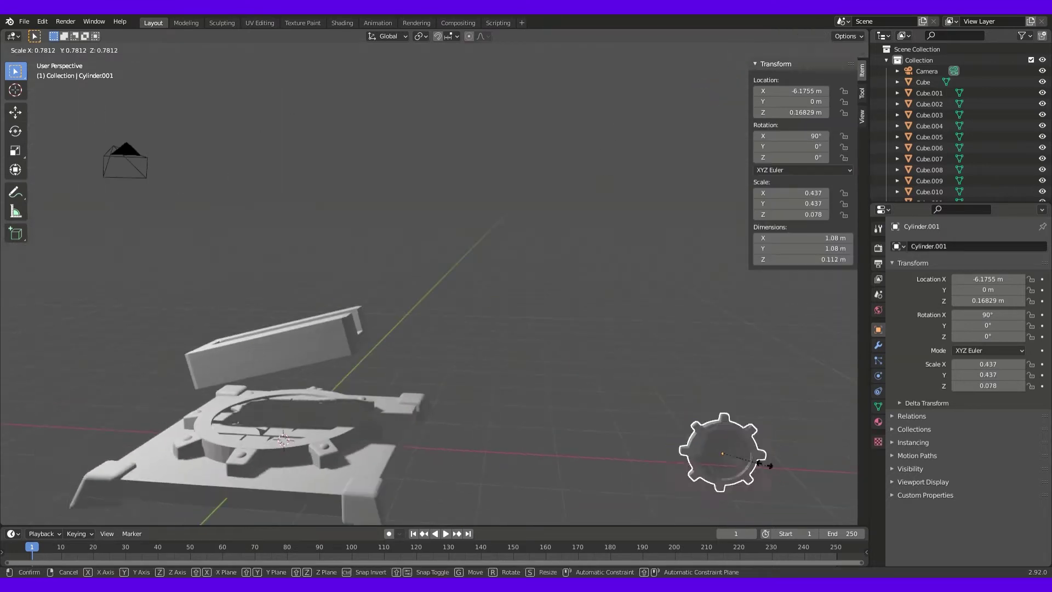
key(s)
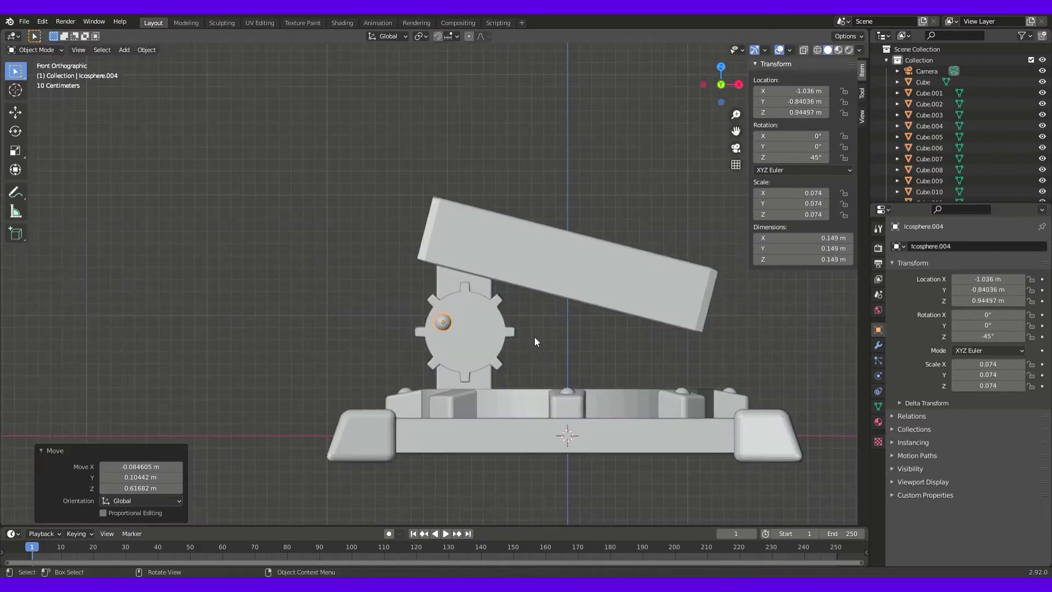
Step: Resize the axle cylinder in front view to fit the gear
mouse_move(521, 362)
middle_down()
mouse_move(494, 396)
mouse_move(386, 379)
mouse_move(545, 432)
middle_up()
click(545, 432)
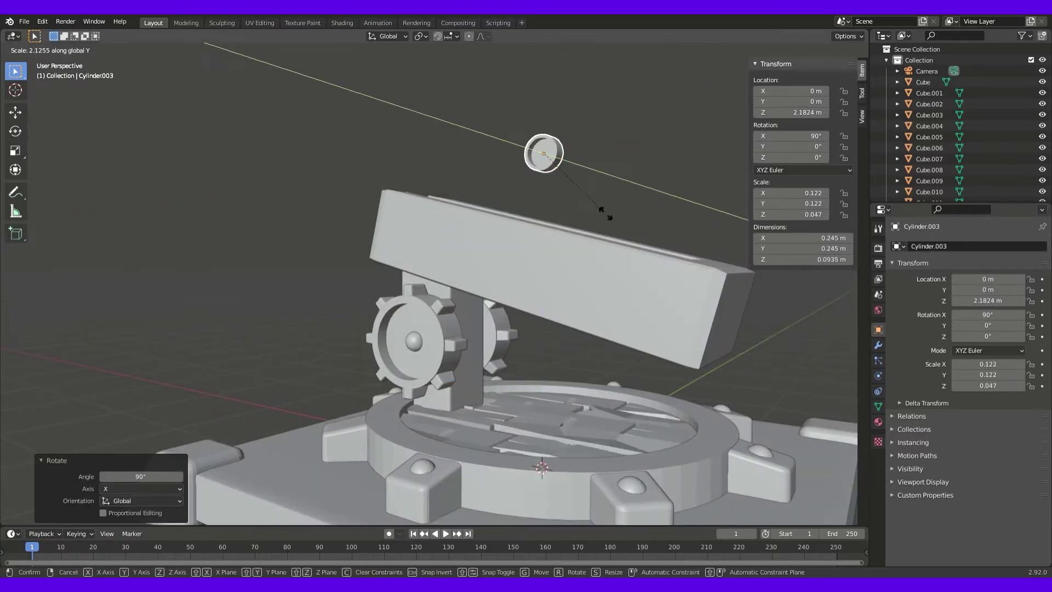
key(KP_1)
key(s)
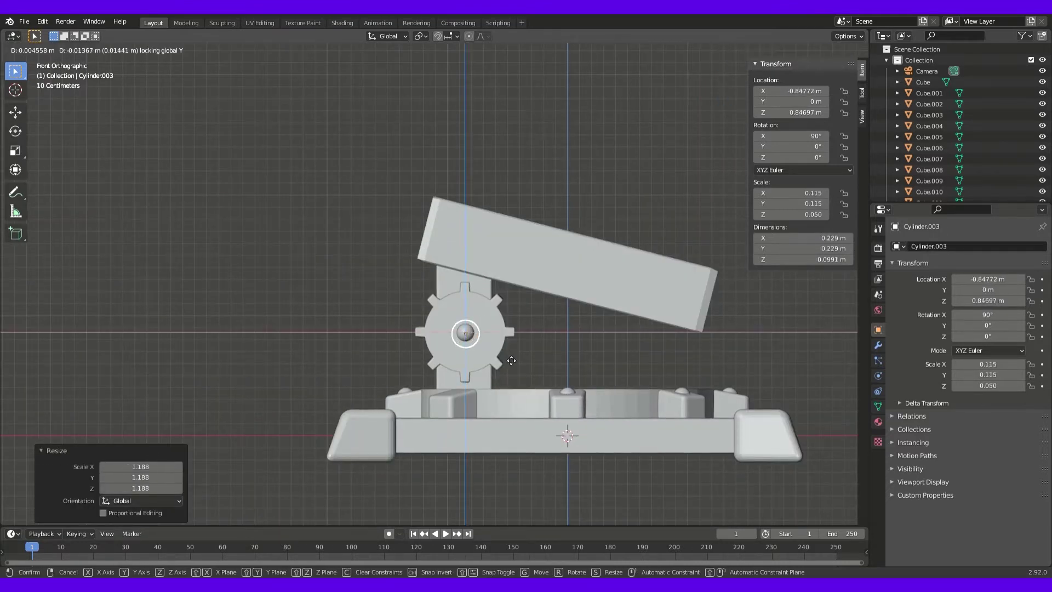
click(512, 360)
mouse_move(511, 360)
middle_down()
mouse_move(545, 354)
mouse_move(632, 376)
mouse_move(633, 353)
mouse_move(603, 384)
middle_up()
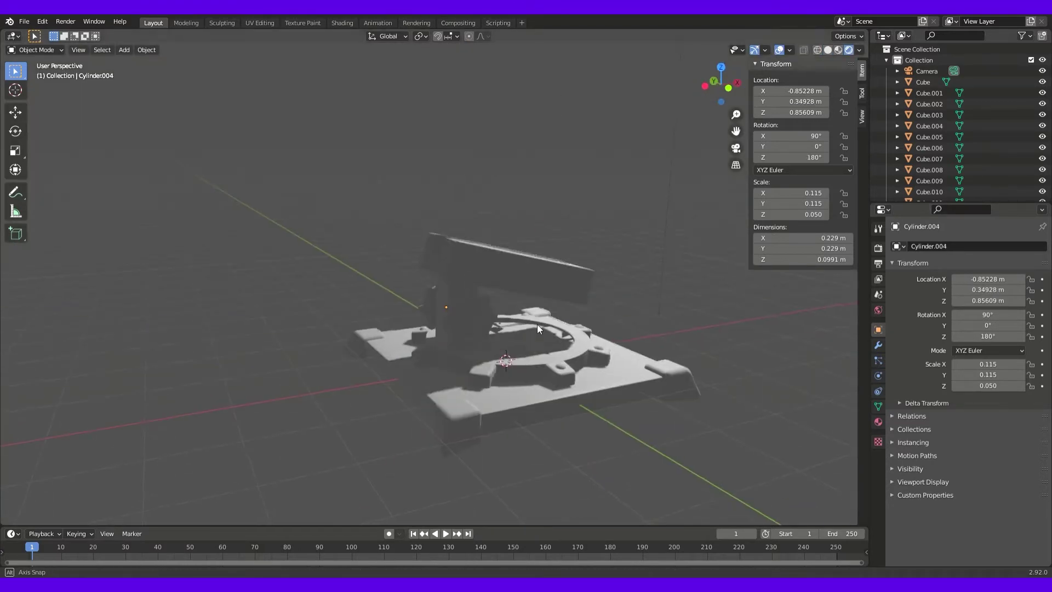
Step: Add a new cylinder and rotate it 90° on the X axis
middle_drag(537, 324, 430, 328)
key(KP_7)
click(512, 250)
key(r)
key(x)
key(9)
key(0)
key(Return)
Step: Preview the scene's lit shading from the front and select the scene light
key(z)
key(Escape)
key(KP_1)
scroll(681, 324, down, 5)
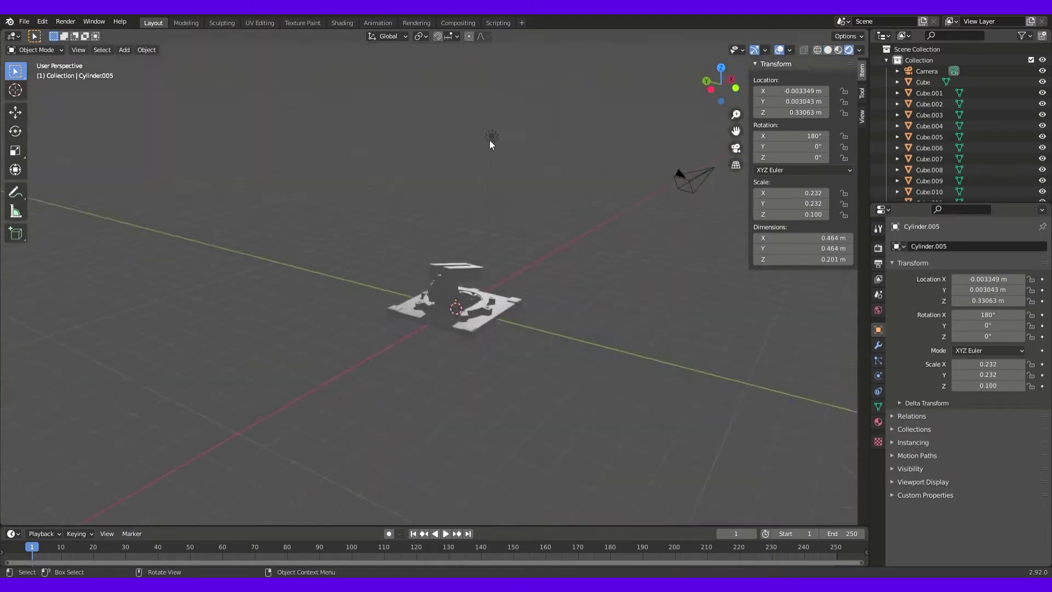
click(684, 176)
middle_drag(683, 177, 614, 403)
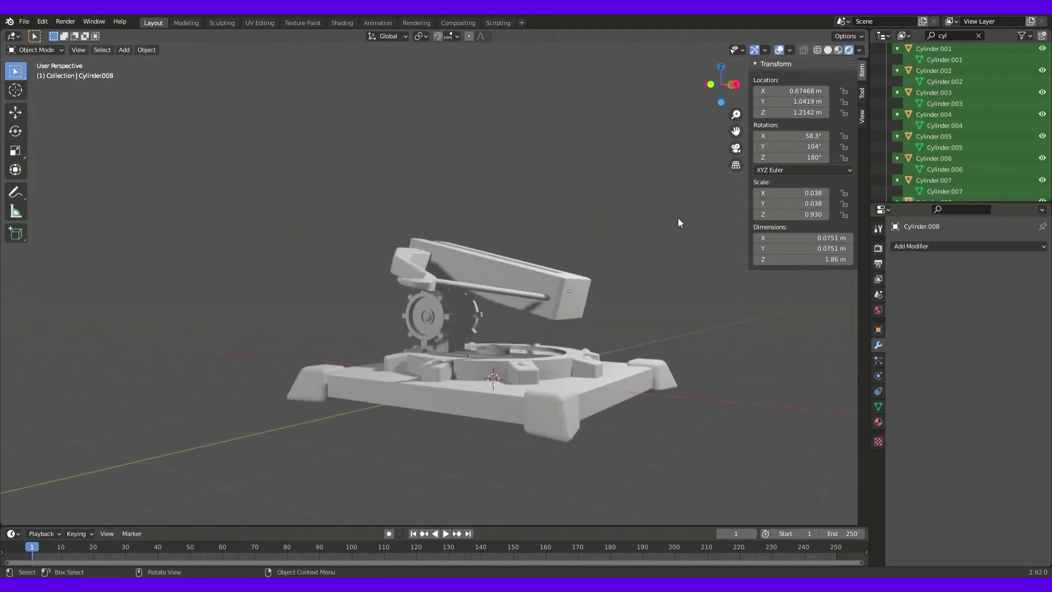
Step: Add a cylinder as a bow-tip wrap and rotate it on Z from front and top views
key(shift+a)
click(665, 251)
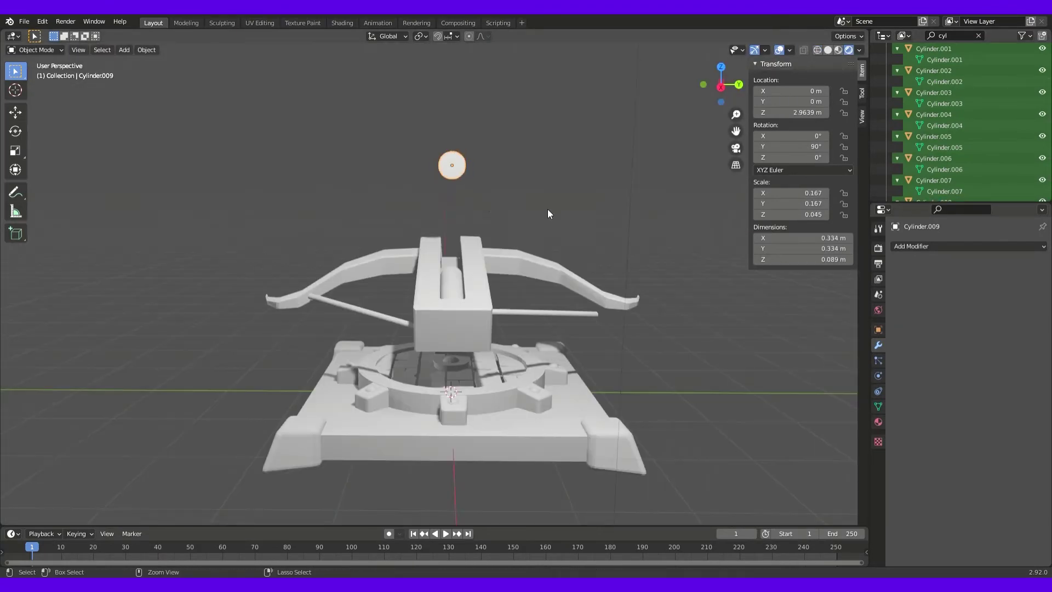
key(KP_1)
key(r)
key(z)
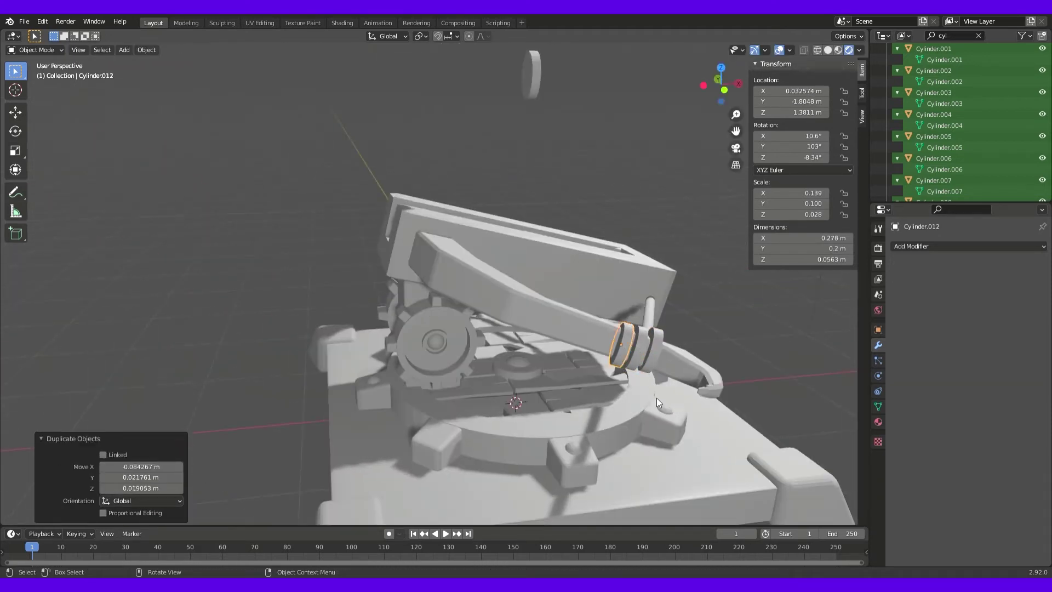
key(KP_7)
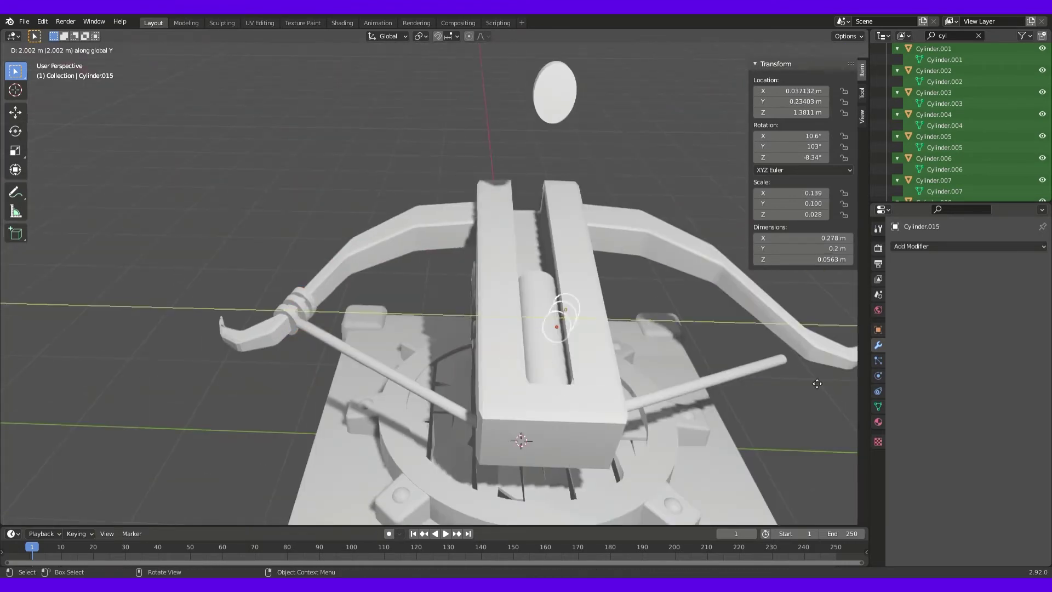
key(r)
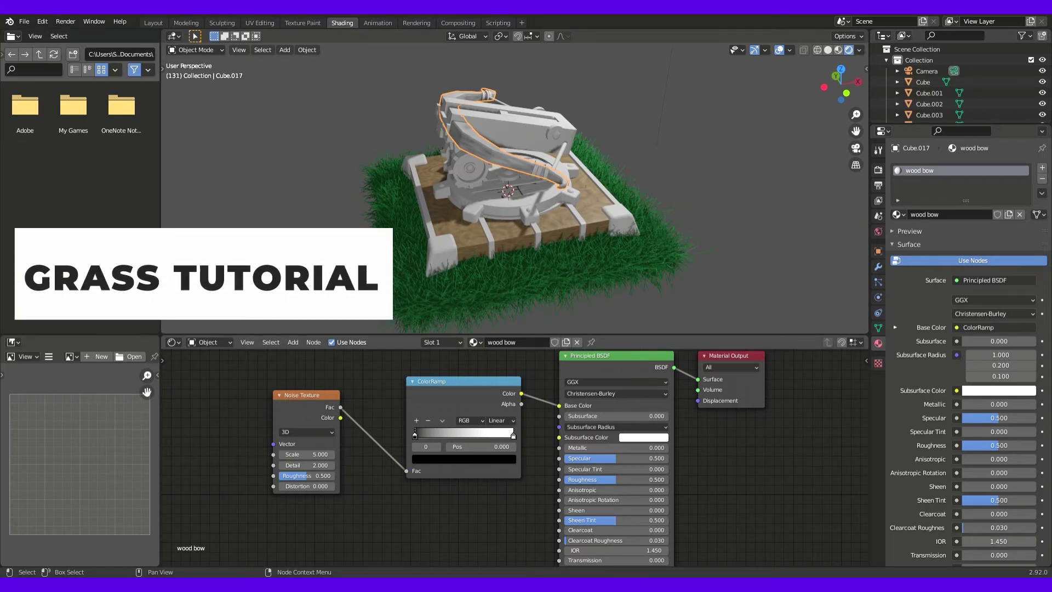
Step: Adjust the ColorRamp stop colours and add a Noise Texture node left of the shader
click(464, 458)
click(514, 435)
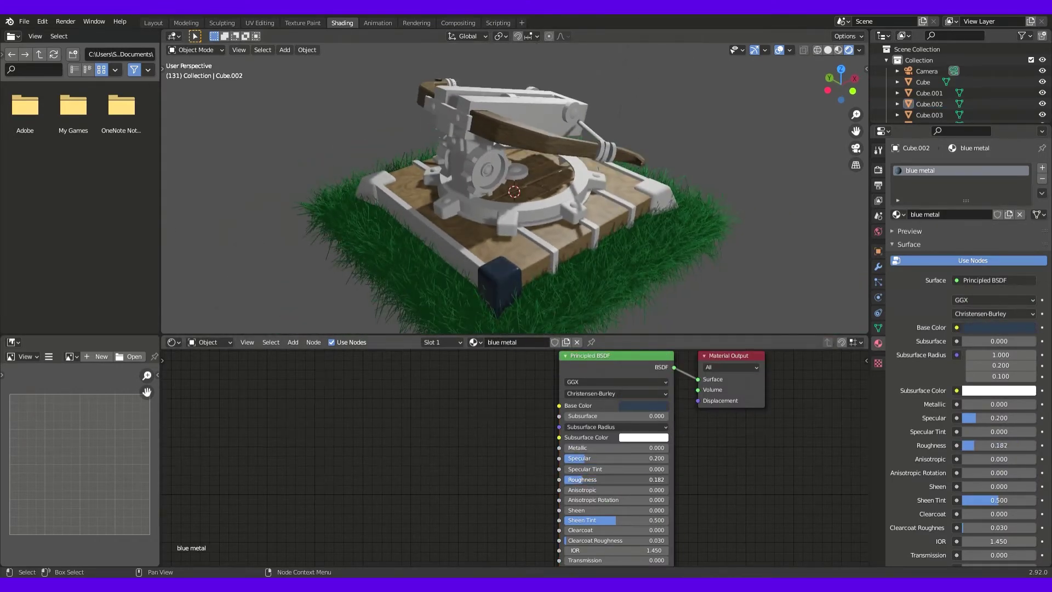
scroll(444, 405, down, 2)
key(shift+a)
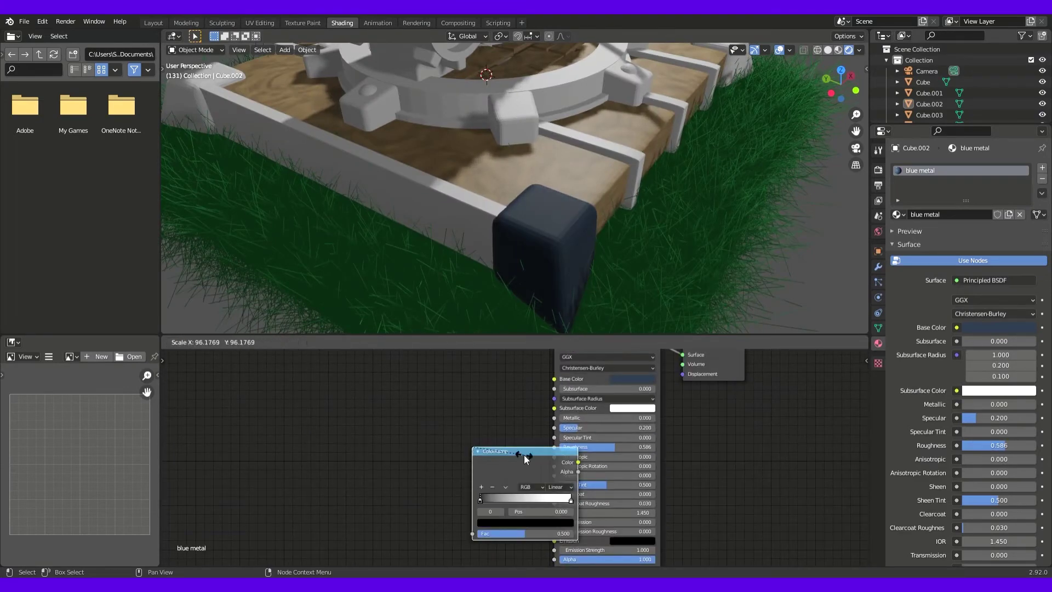
click(526, 493)
click(505, 421)
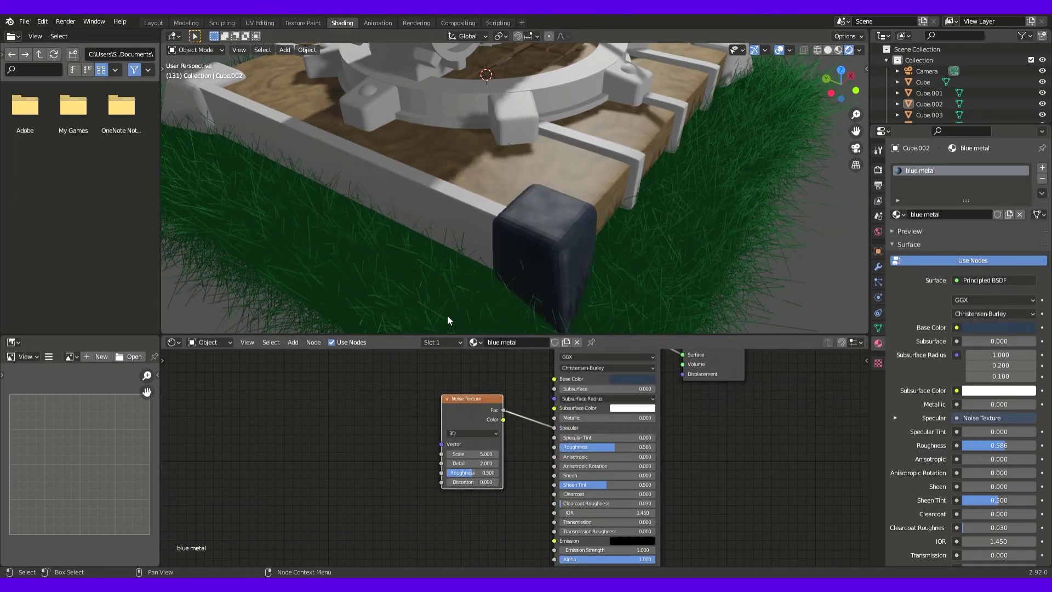
middle_drag(448, 320, 440, 245)
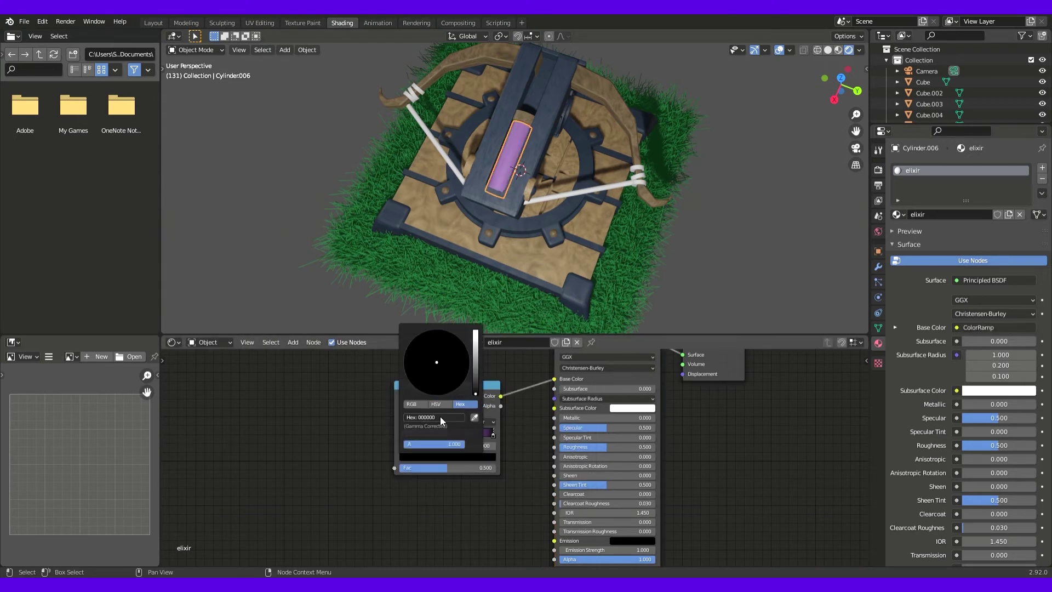
Step: Search the add-node menu for 'noi' to find the Noise Texture
key(shift+a)
text(noi)
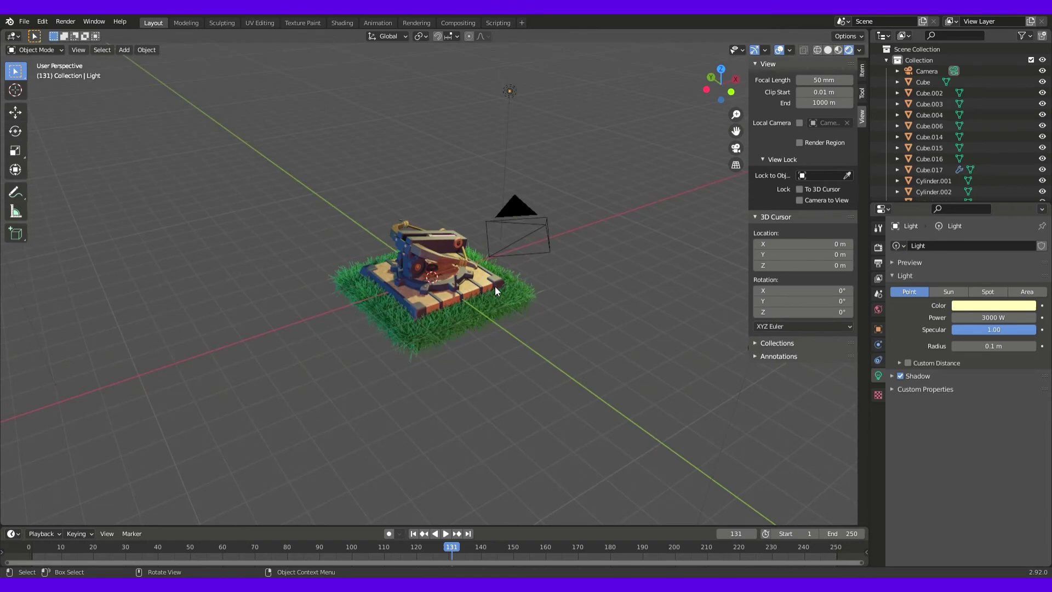
Step: Add a scaled-up floor plane and set its material Base Color to green (63E744)
click(537, 292)
key(s)
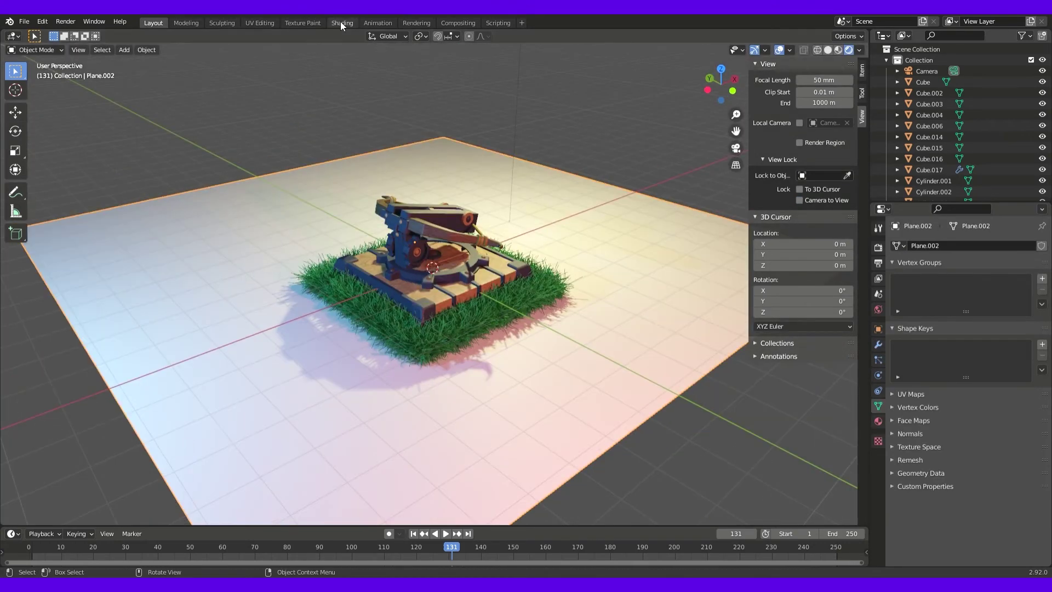
click(879, 421)
click(999, 405)
drag(981, 263, 952, 278)
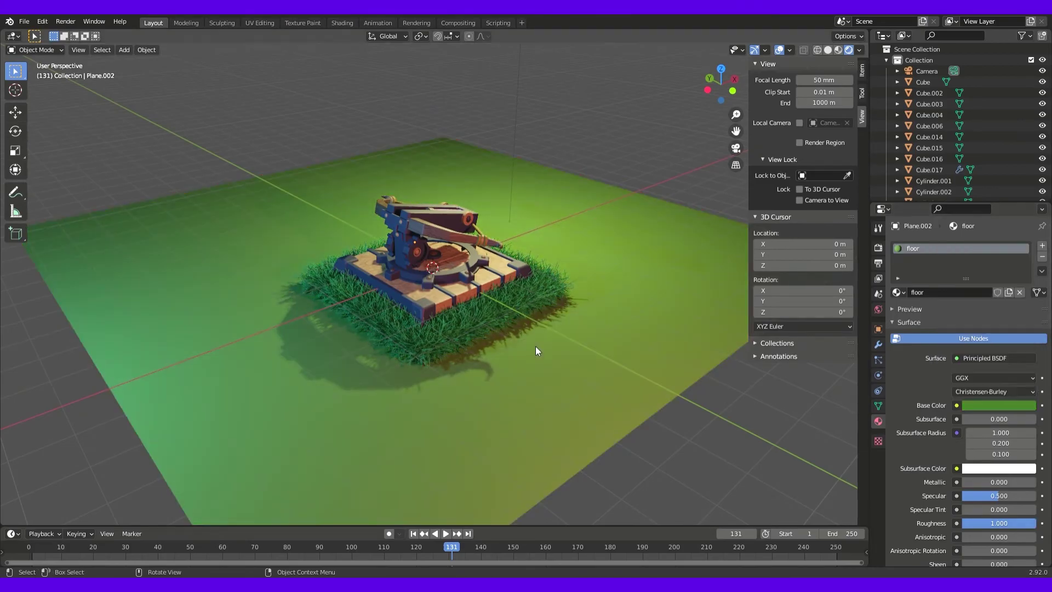